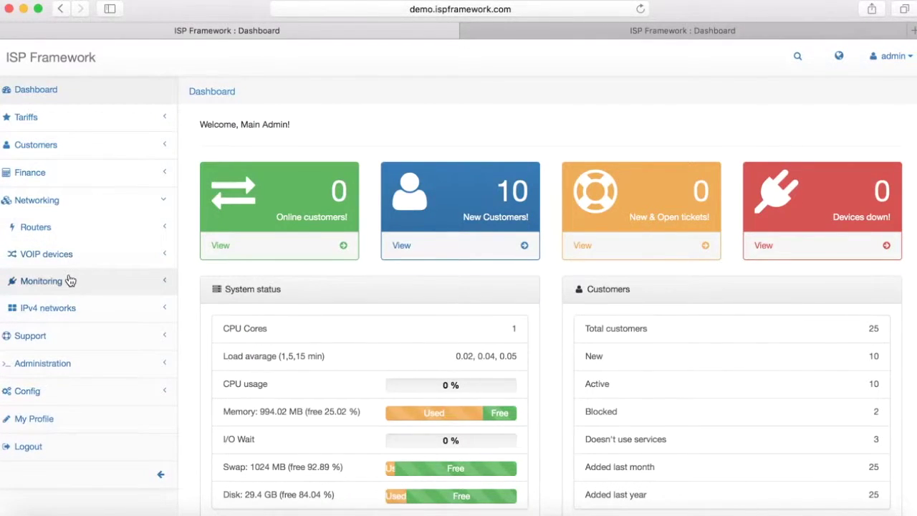
Step: Start a new monitoring device and set its producer to Other
click(69, 280)
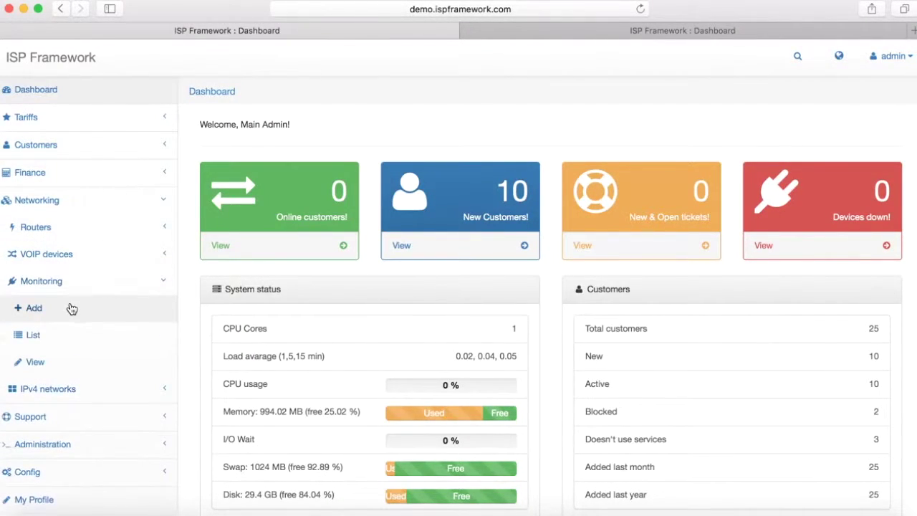
click(70, 308)
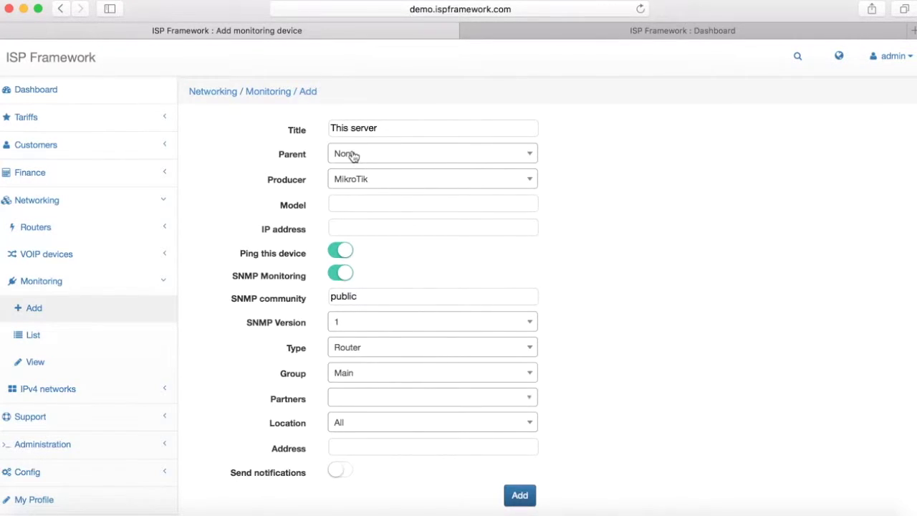
click(377, 185)
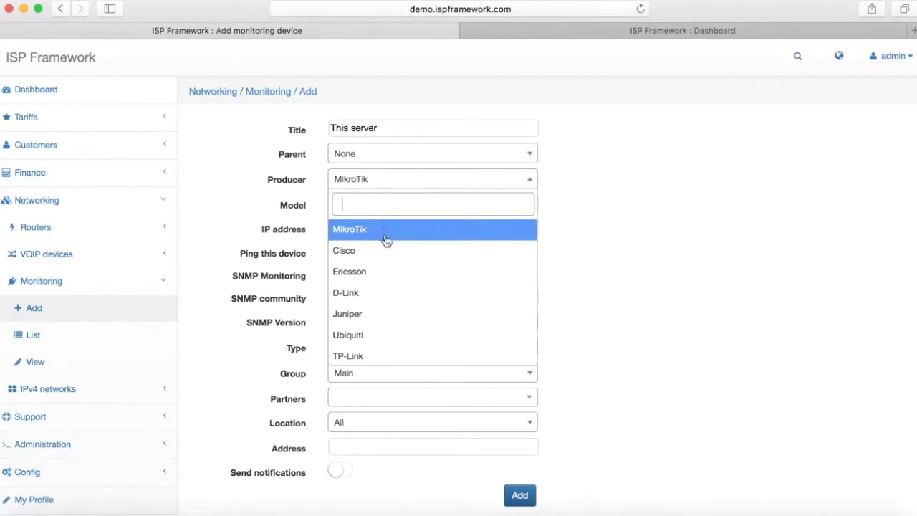
scroll(386, 356, down, 1)
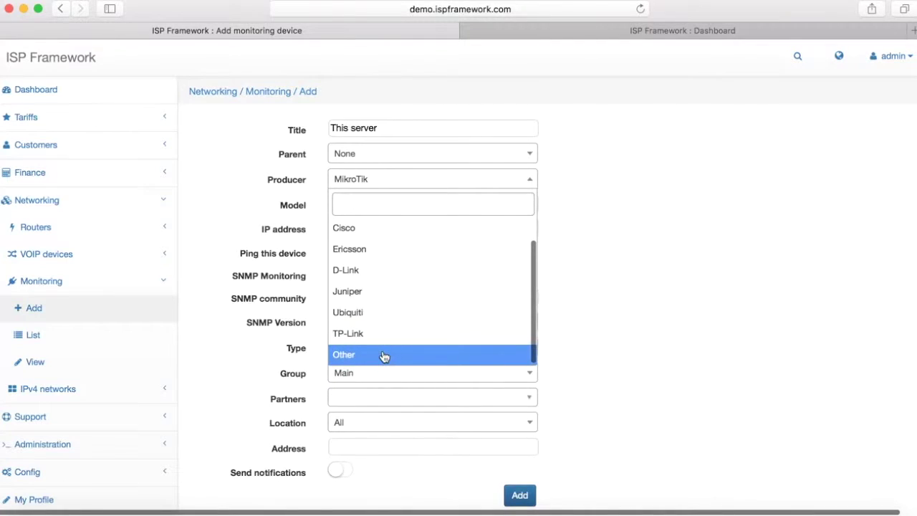
scroll(384, 357, up, 1)
scroll(382, 358, down, 1)
click(377, 358)
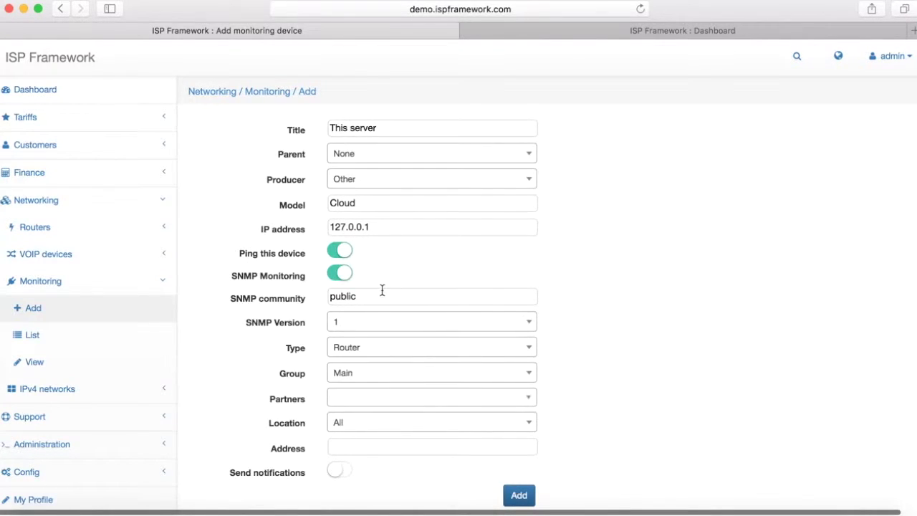
Step: Set the device's SNMP version to 2 and its type to Server
click(377, 322)
key(Down)
key(Return)
click(393, 354)
click(387, 437)
Step: Assign both demo partners, Demo company and Demo reseller, to the device
click(394, 397)
click(387, 395)
click(386, 396)
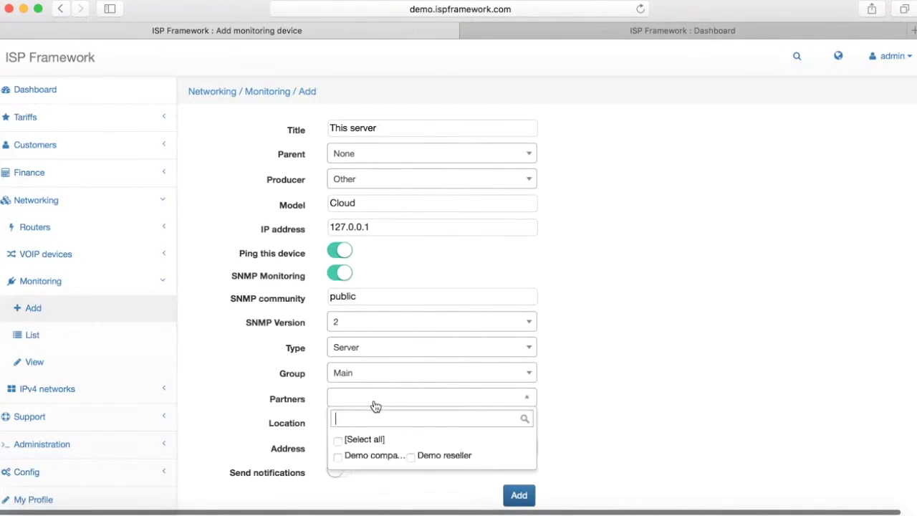
click(369, 440)
click(637, 391)
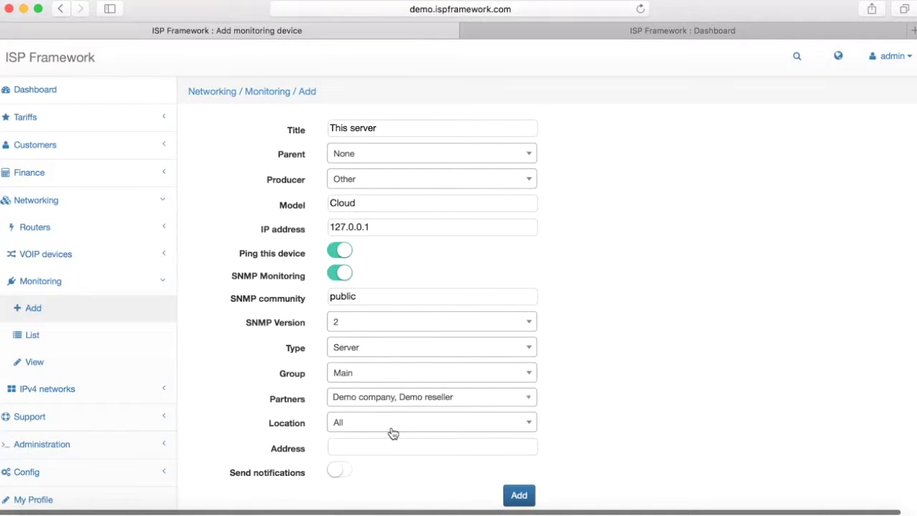
Step: Set the location to Internet and add 'This server' at 127.0.0.1
click(392, 431)
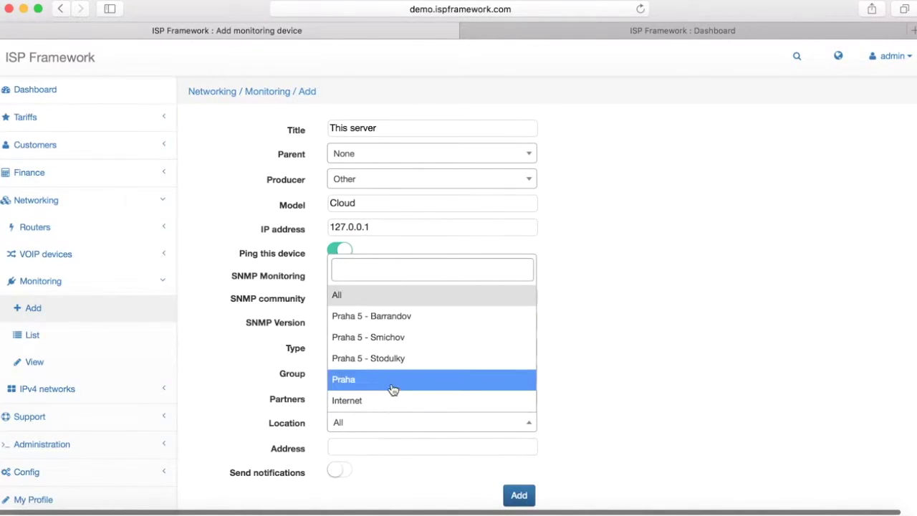
click(394, 400)
scroll(587, 415, down, 3)
click(438, 361)
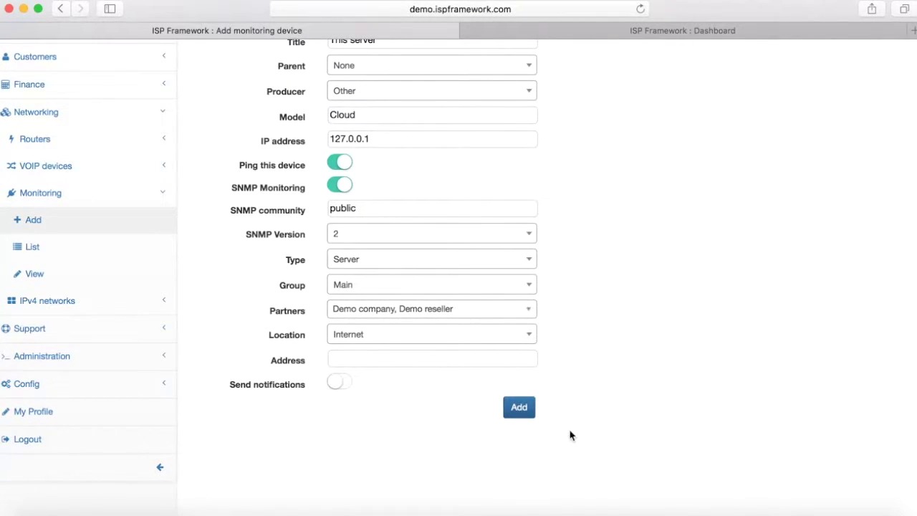
click(514, 412)
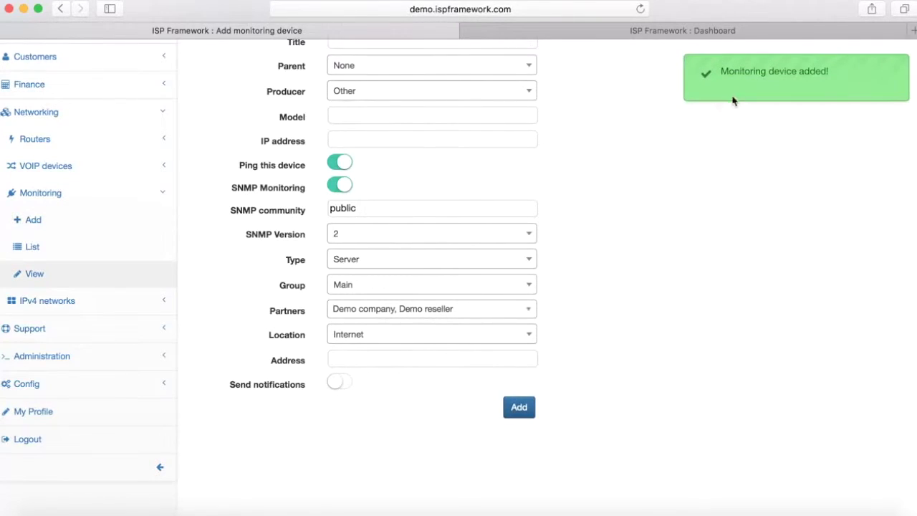
Step: Open the SnmpWalk window from This server's SNMP OID tab
click(728, 84)
scroll(649, 236, up, 2)
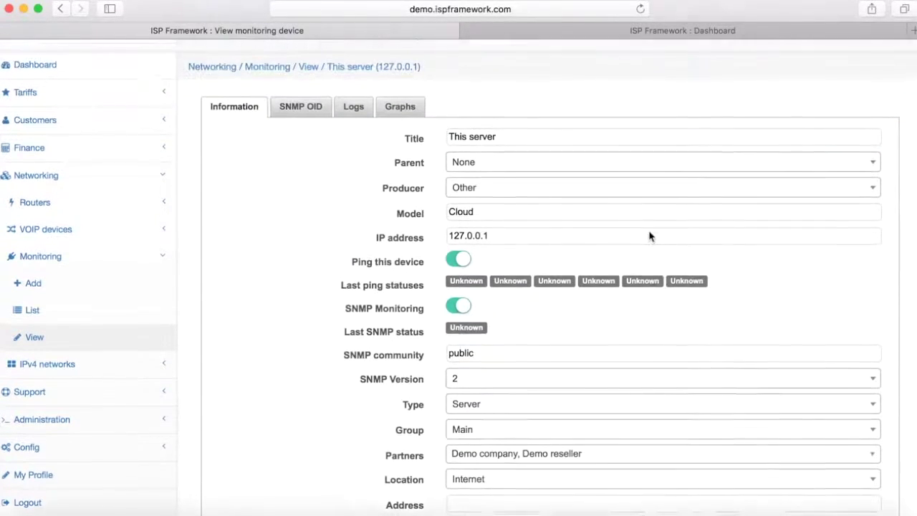
click(313, 117)
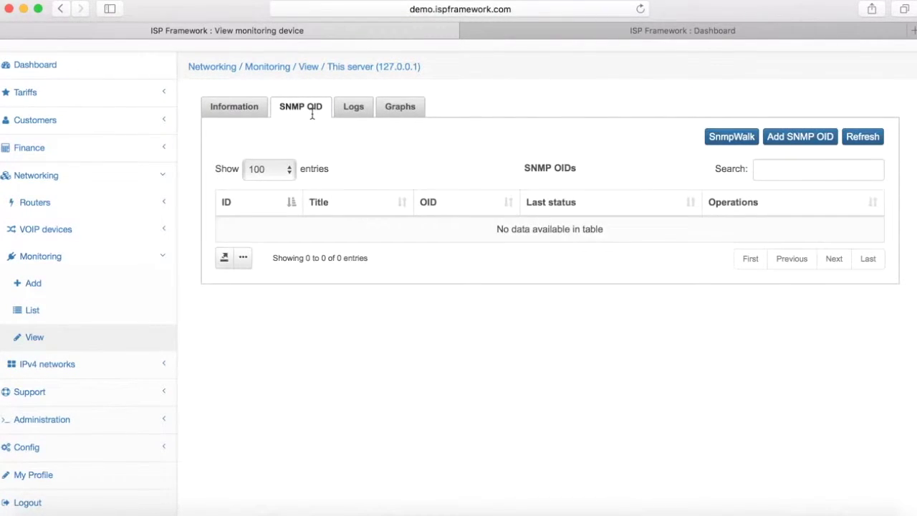
click(732, 137)
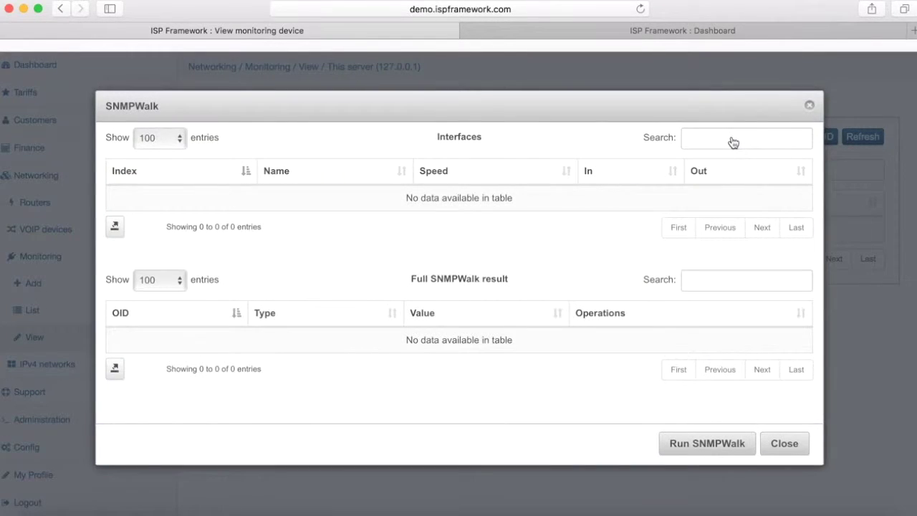
Step: Run the SNMP walk and review interfaces lo, eth0 and eth1 with their counters
click(712, 453)
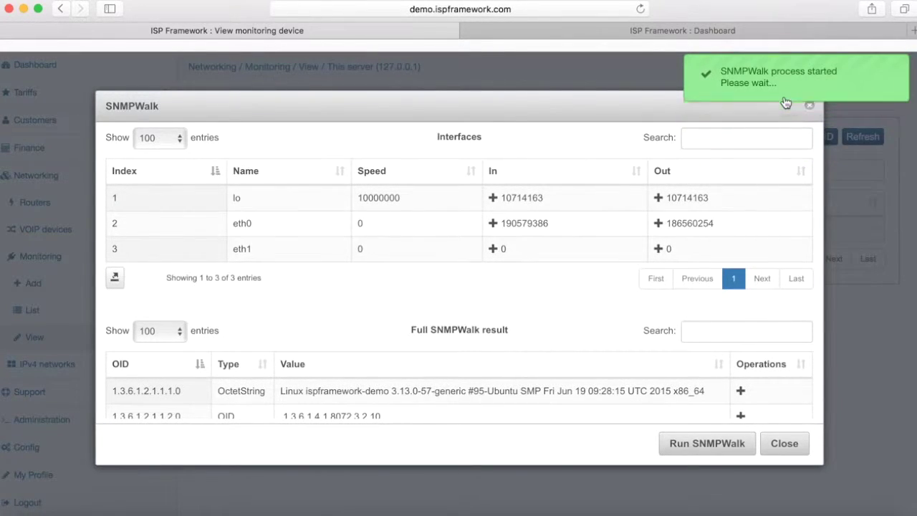
scroll(489, 300, down, 1)
scroll(489, 299, down, 3)
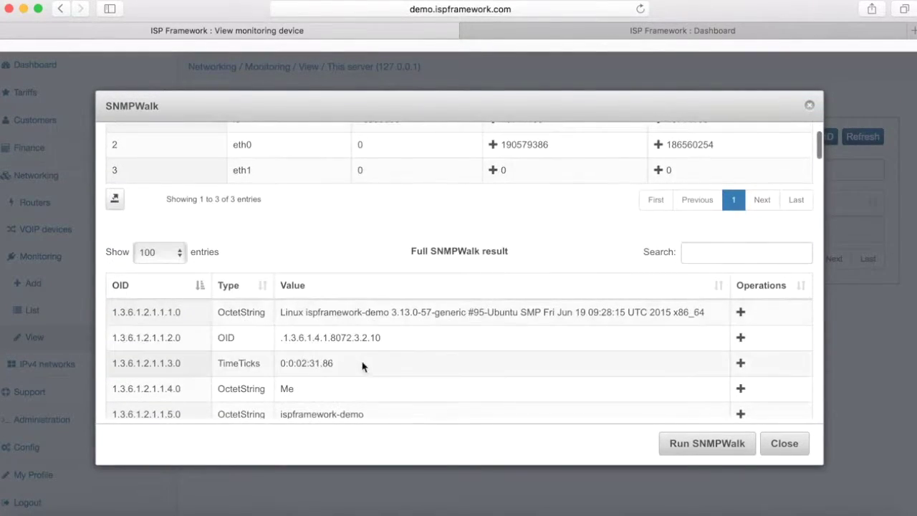
scroll(565, 329, down, 6)
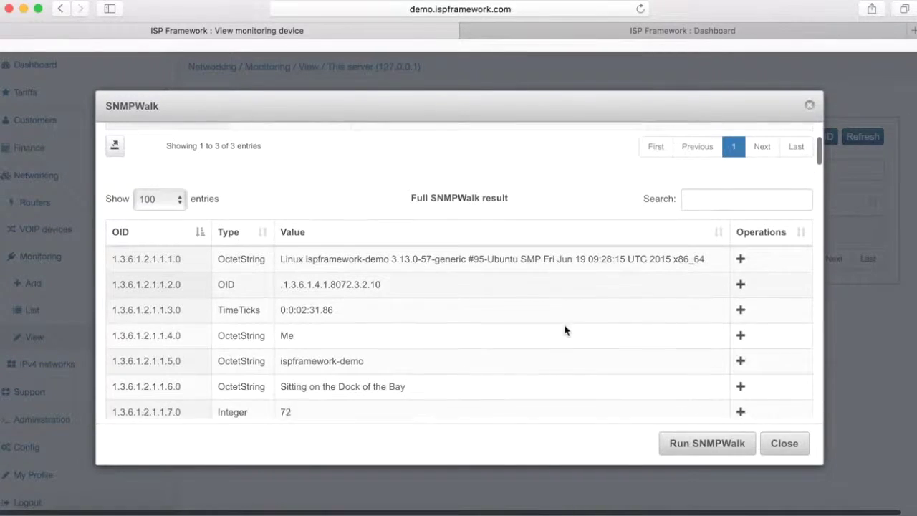
scroll(531, 359, down, 1)
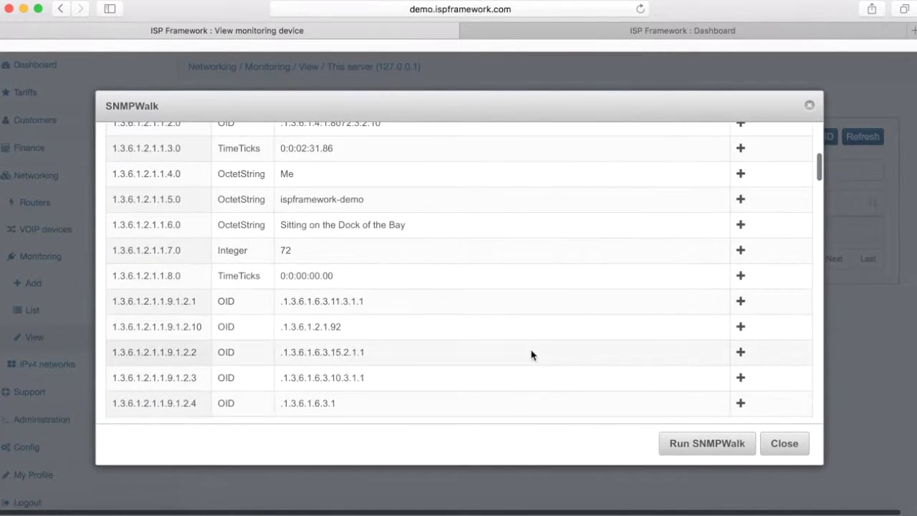
scroll(530, 354, up, 8)
scroll(531, 353, up, 2)
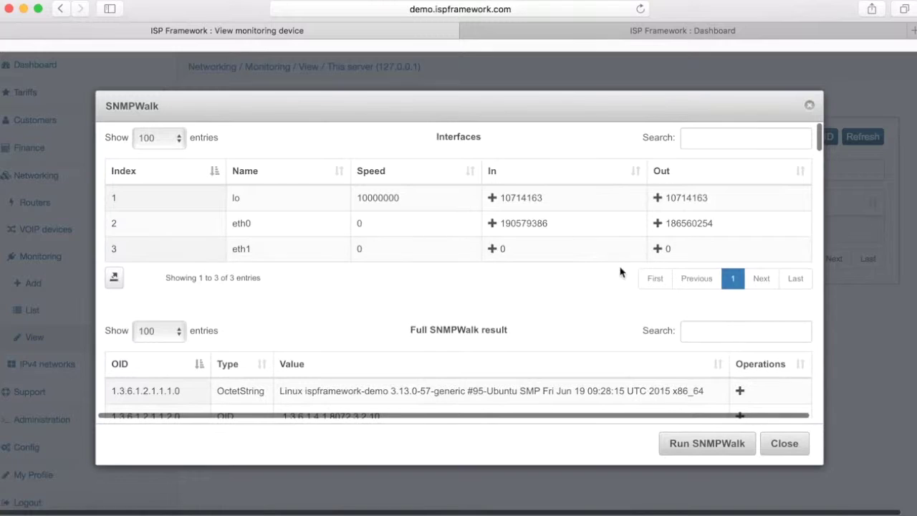
Step: Add a 'lo in' OID with Counter data source type and check interval 1
click(492, 199)
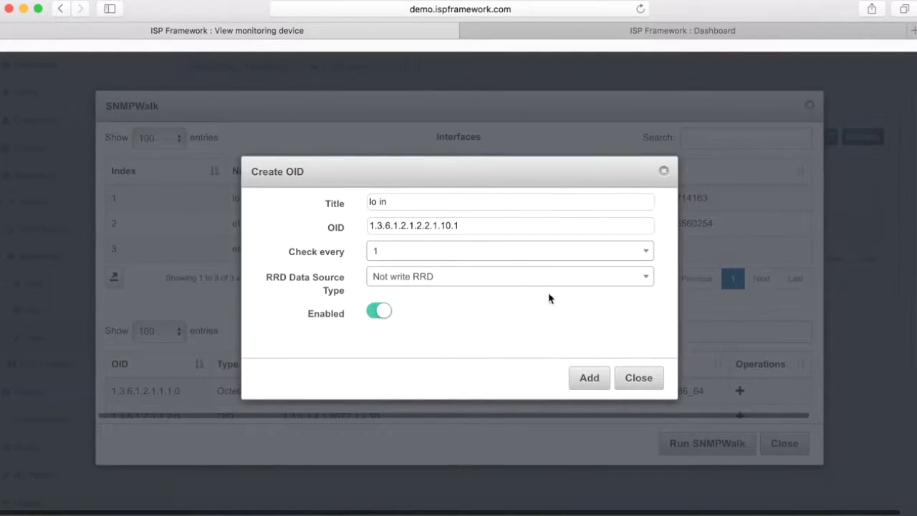
click(519, 279)
key(Down)
key(Down)
key(Down)
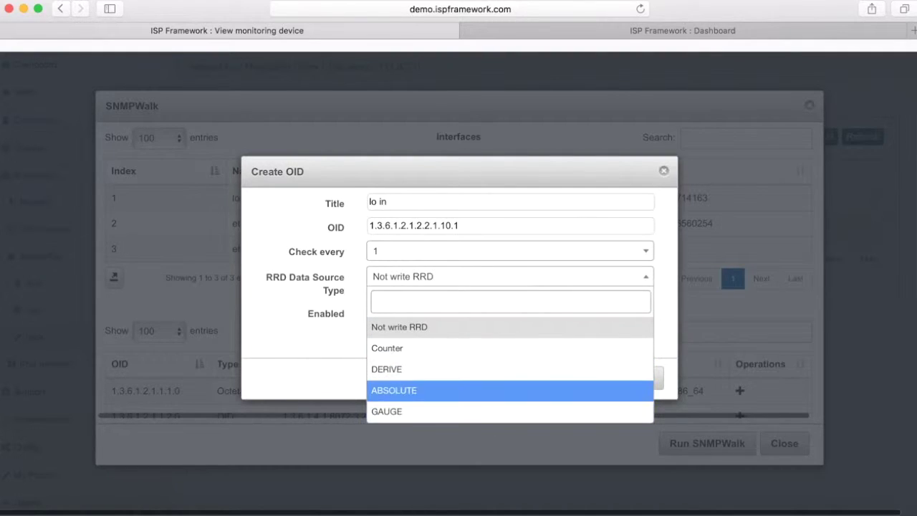
key(Up)
key(Down)
key(Up)
key(Up)
key(Return)
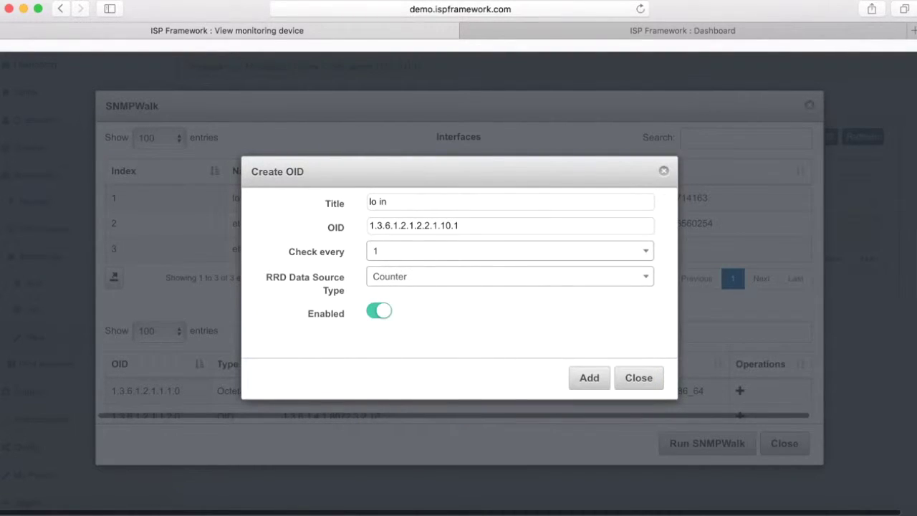
click(388, 255)
click(387, 250)
click(589, 380)
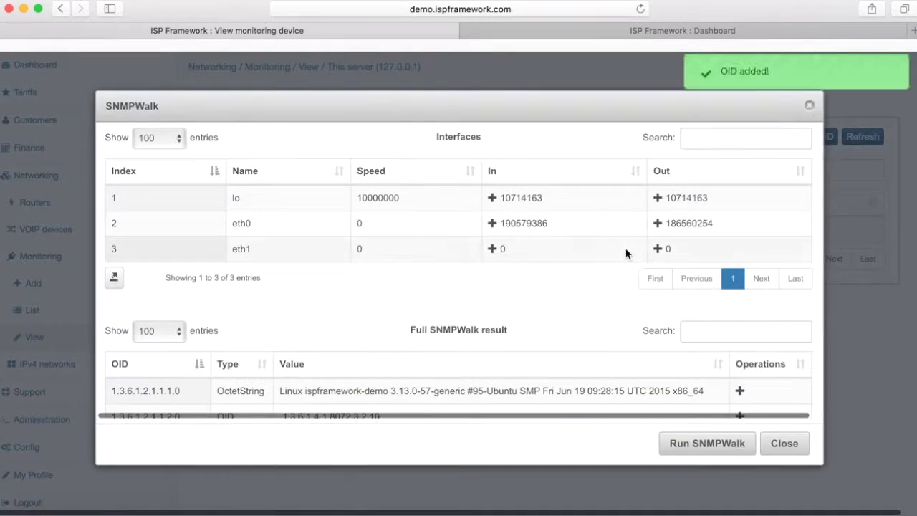
Step: Add Counter OIDs 'lo out' and 'eth0 in' (1.3.6.1.2.1.2.2.1.10.2)
click(658, 199)
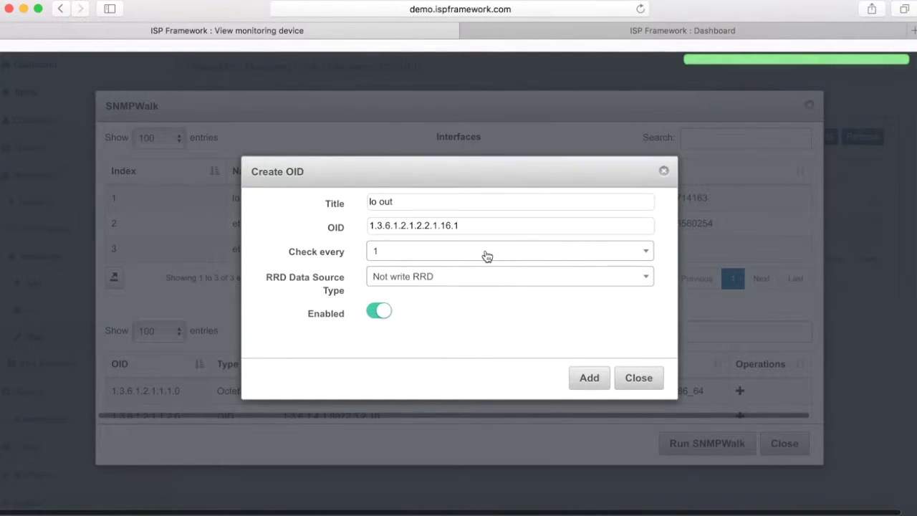
click(469, 287)
click(442, 347)
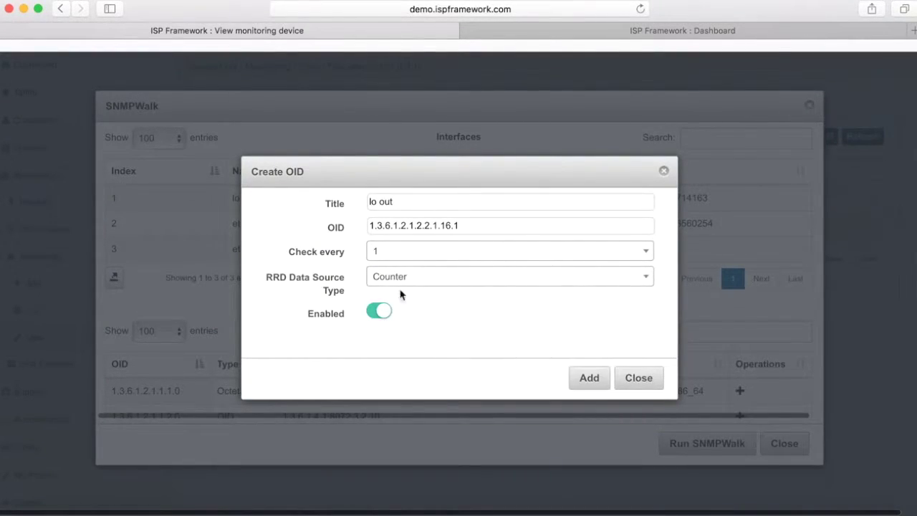
click(582, 374)
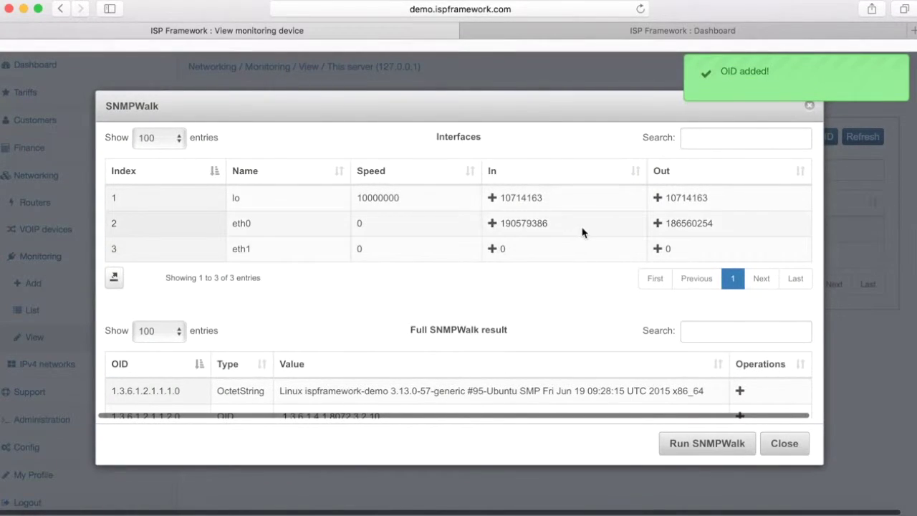
click(493, 226)
click(445, 277)
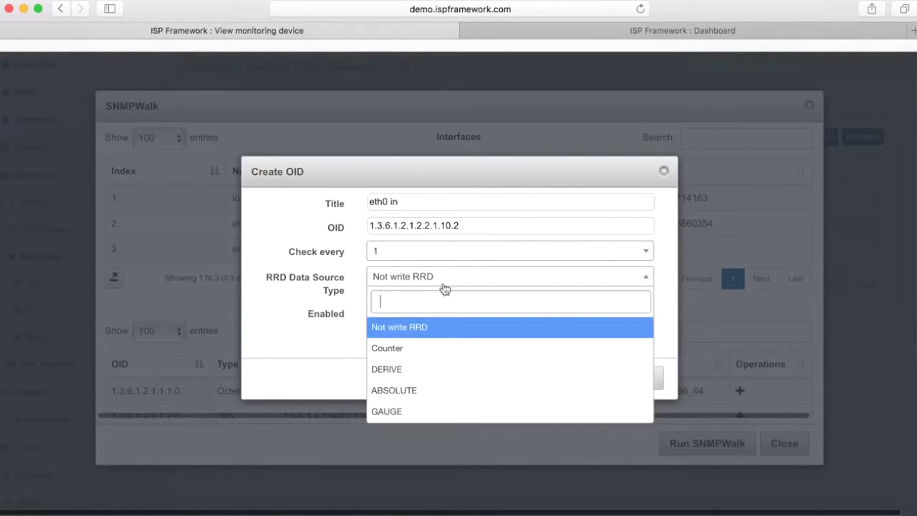
click(430, 348)
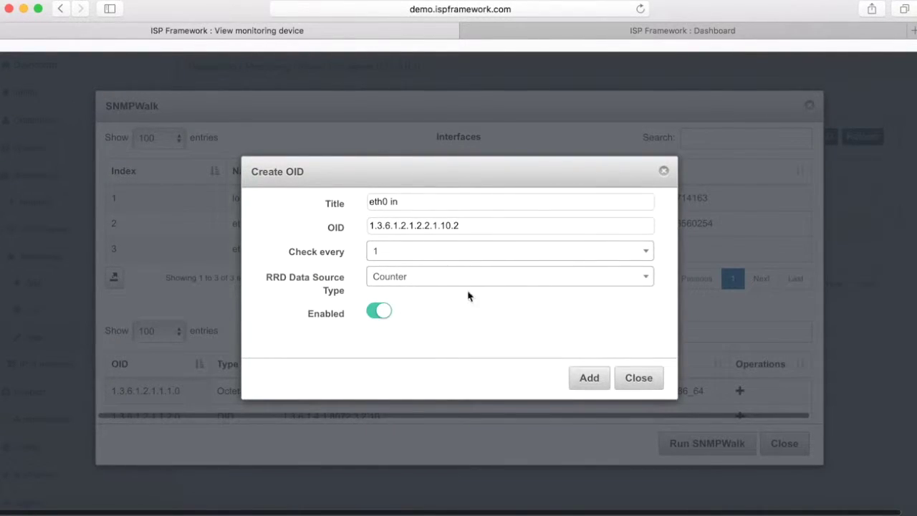
click(588, 378)
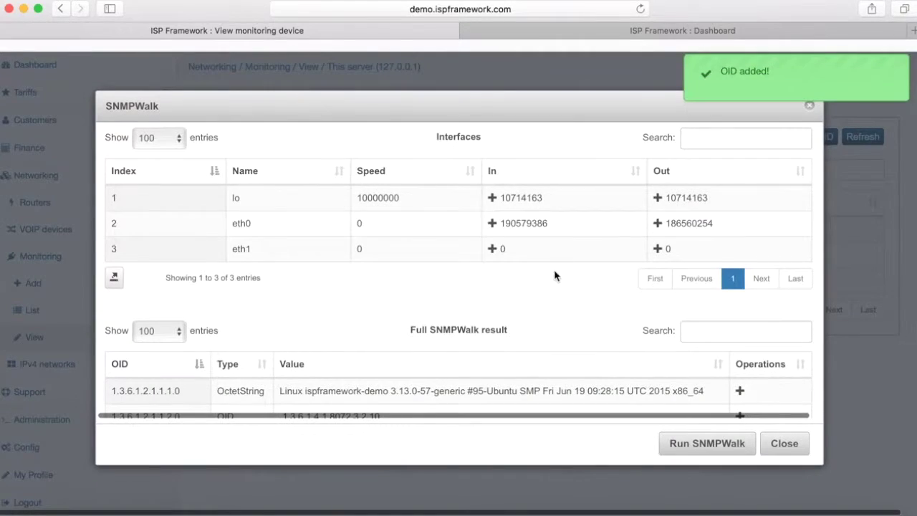
Step: Add the 'eth0 out' OID 1.3.6.1.2.1.2.2.1.16.2 as a Counter
click(657, 224)
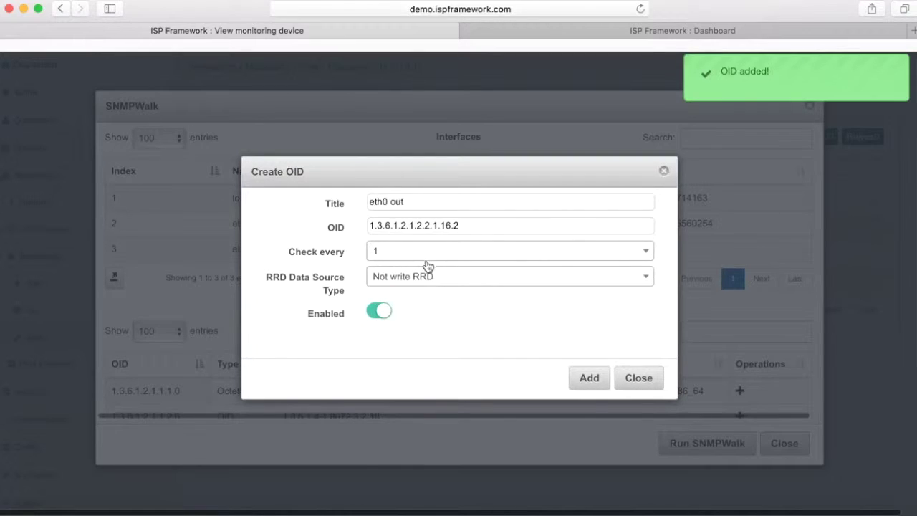
click(427, 277)
click(414, 349)
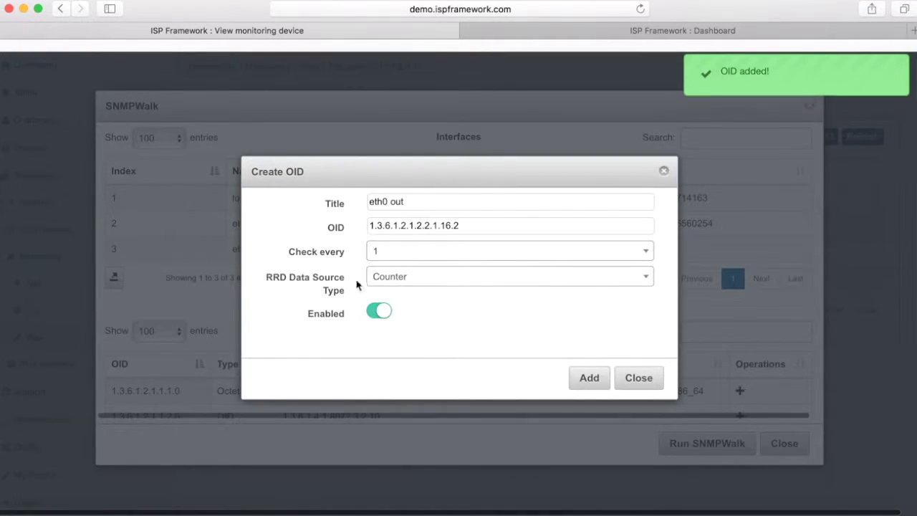
click(589, 380)
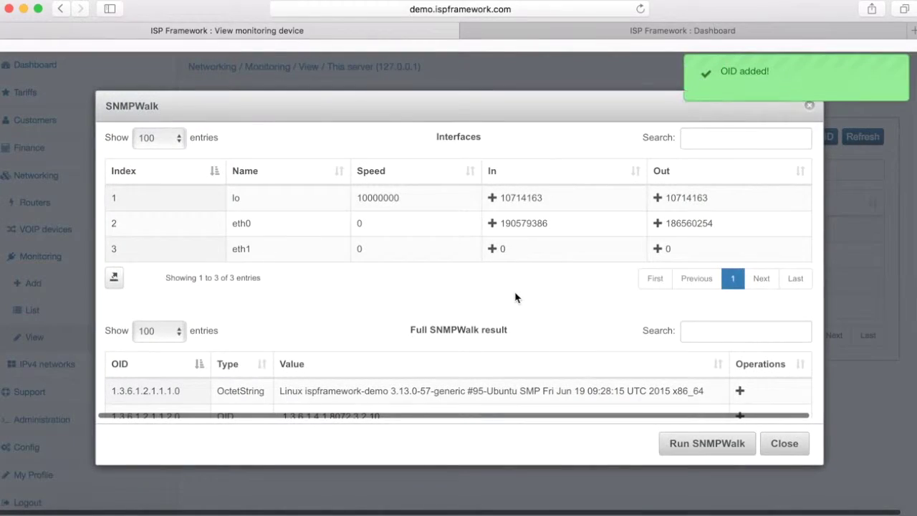
Step: Page to the last SNMPWalk results, then close them to see the four OIDs
scroll(546, 316, down, 10)
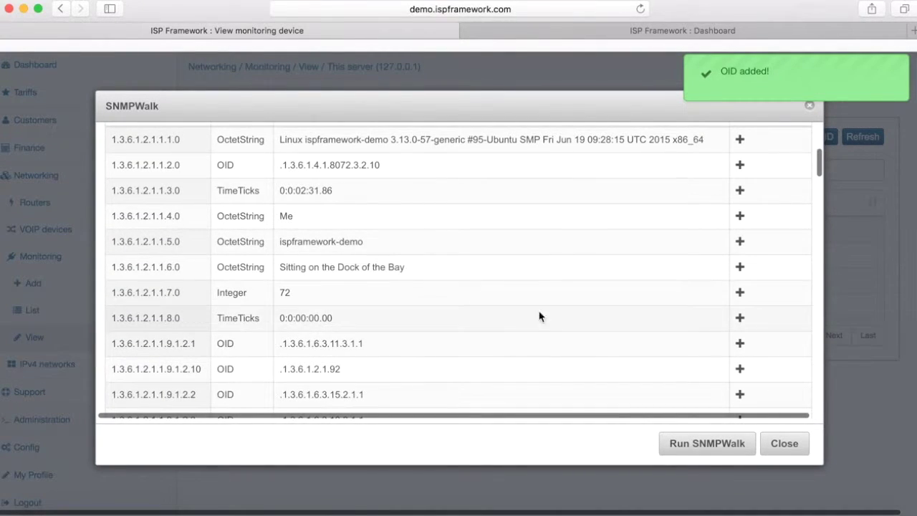
scroll(480, 278, down, 15)
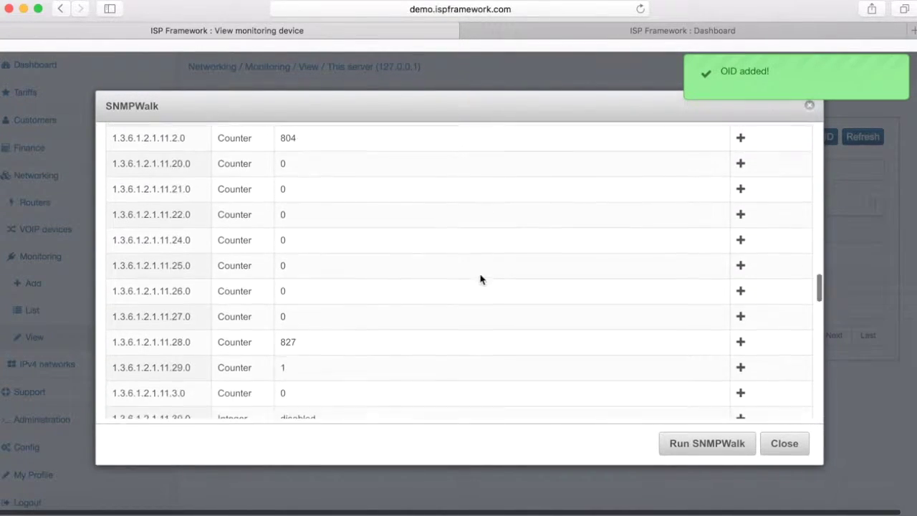
scroll(480, 278, down, 5)
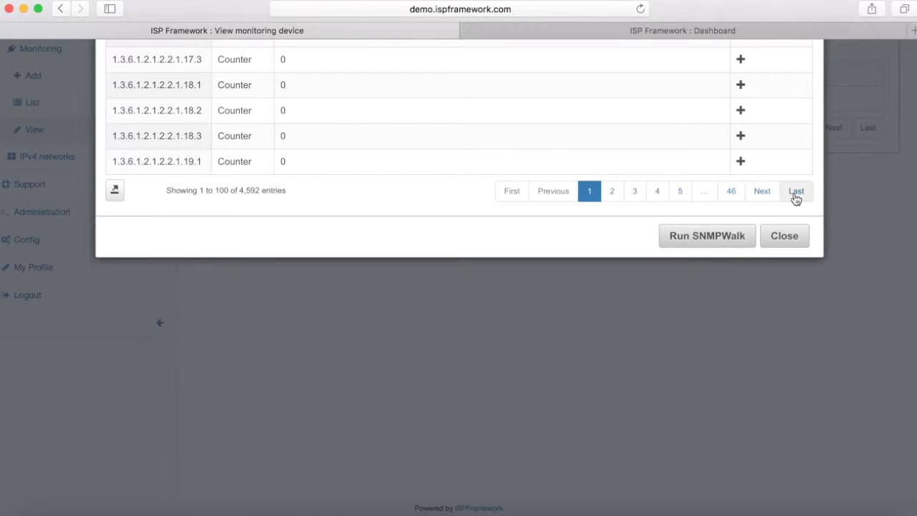
click(797, 191)
scroll(636, 198, up, 4)
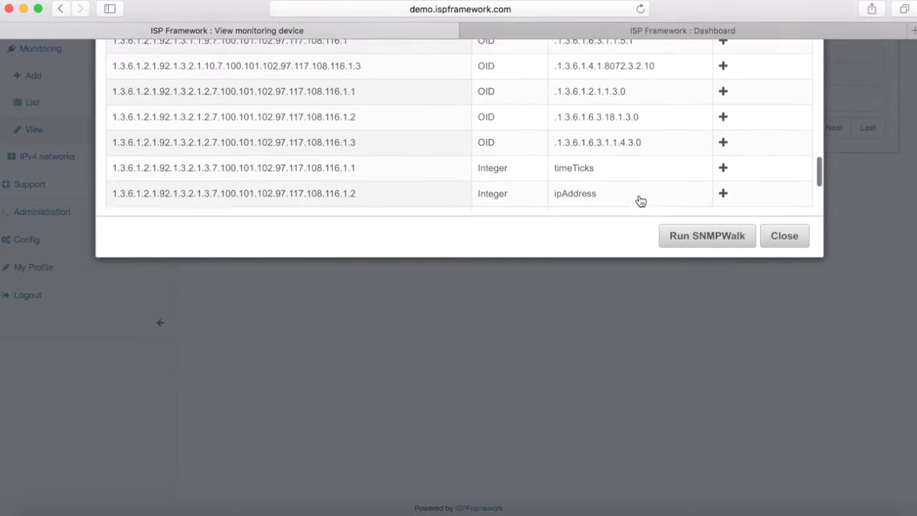
scroll(645, 185, down, 3)
scroll(645, 184, down, 2)
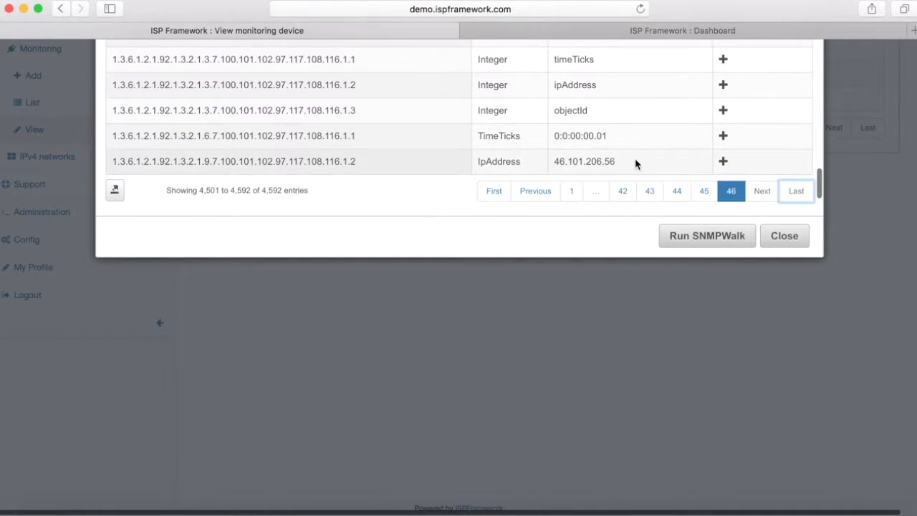
drag(634, 162, 557, 160)
click(784, 236)
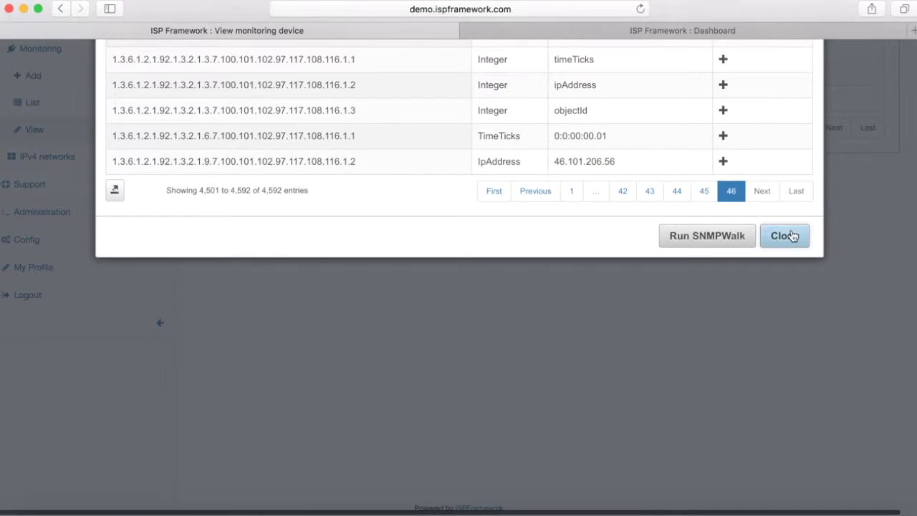
scroll(788, 258, up, 5)
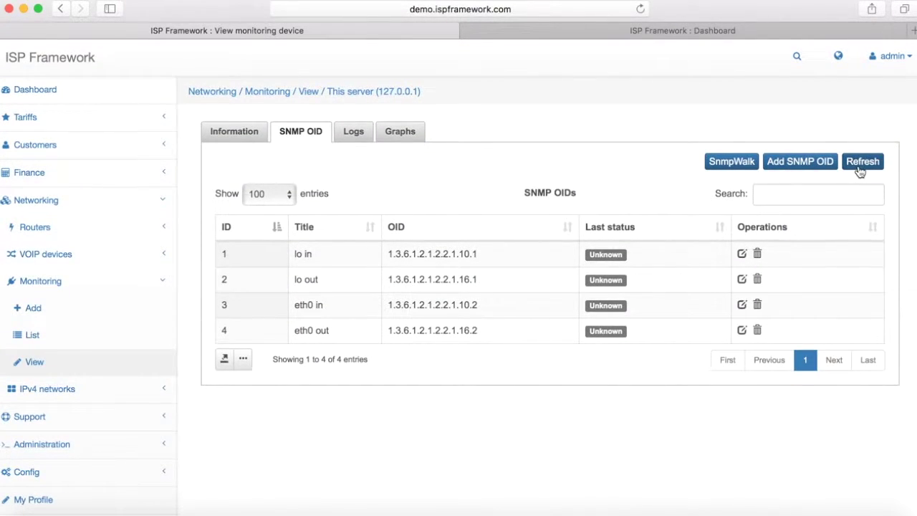
Step: Check Logs and Information, then reopen This server from Monitoring > List on its Graphs tab
click(351, 129)
click(233, 129)
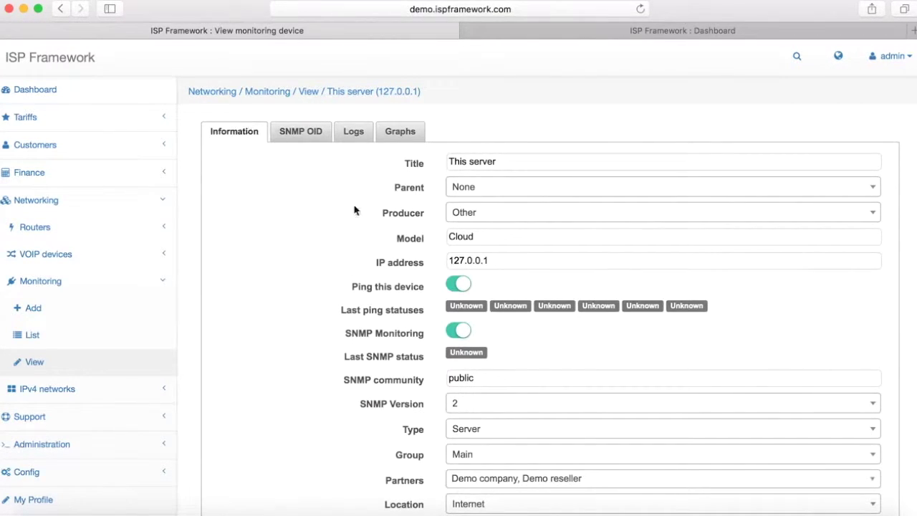
click(93, 335)
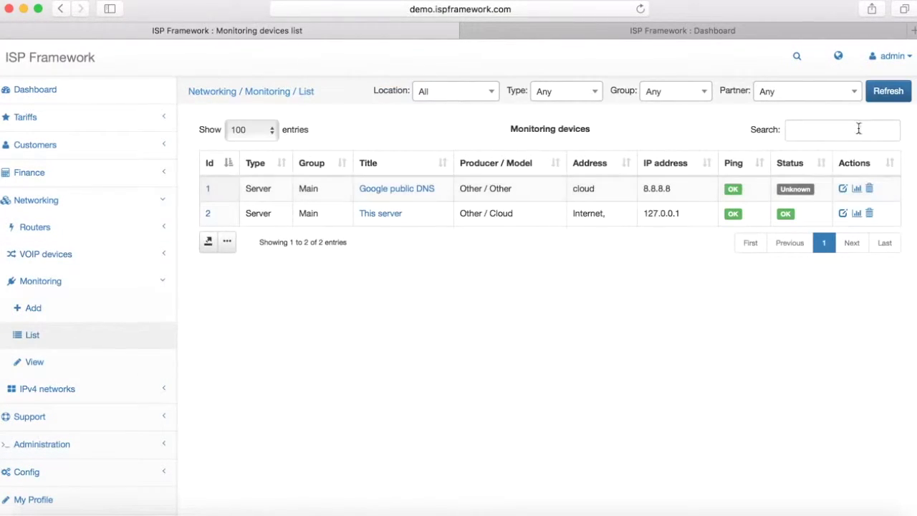
click(843, 213)
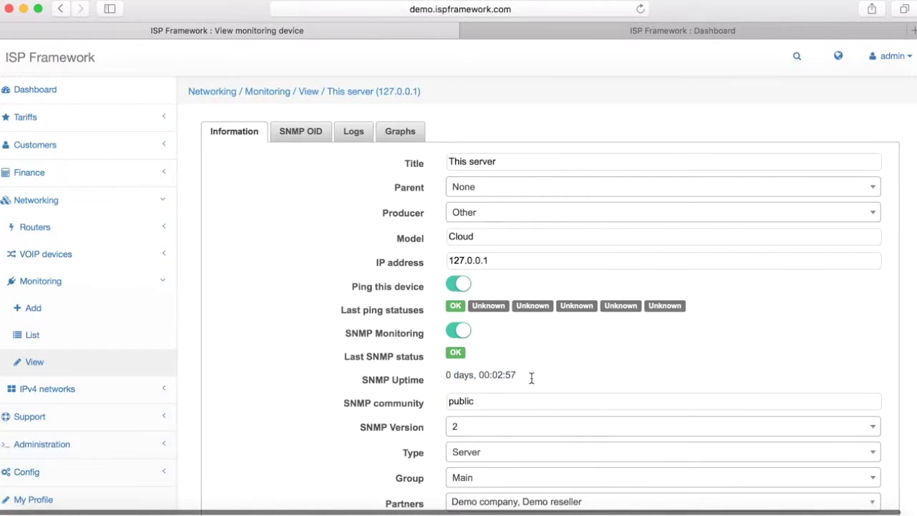
scroll(524, 382, down, 5)
scroll(527, 382, up, 3)
scroll(527, 382, up, 2)
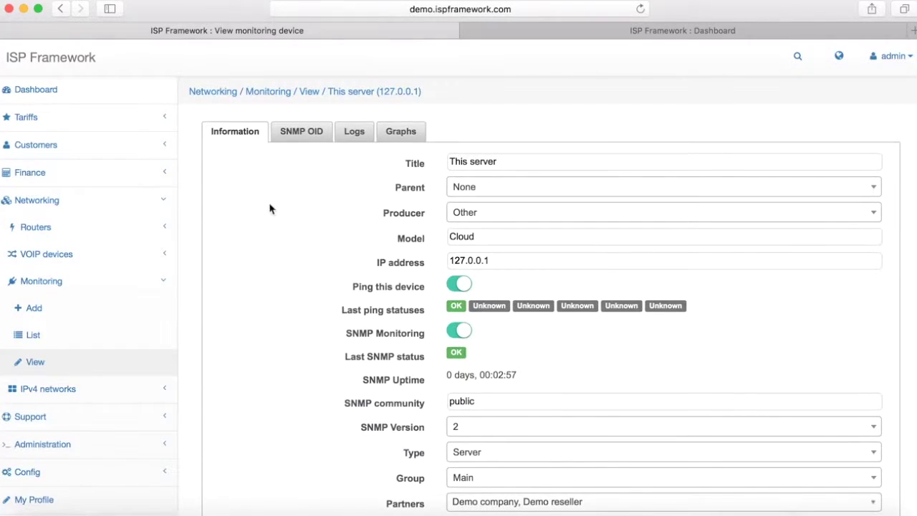
click(396, 144)
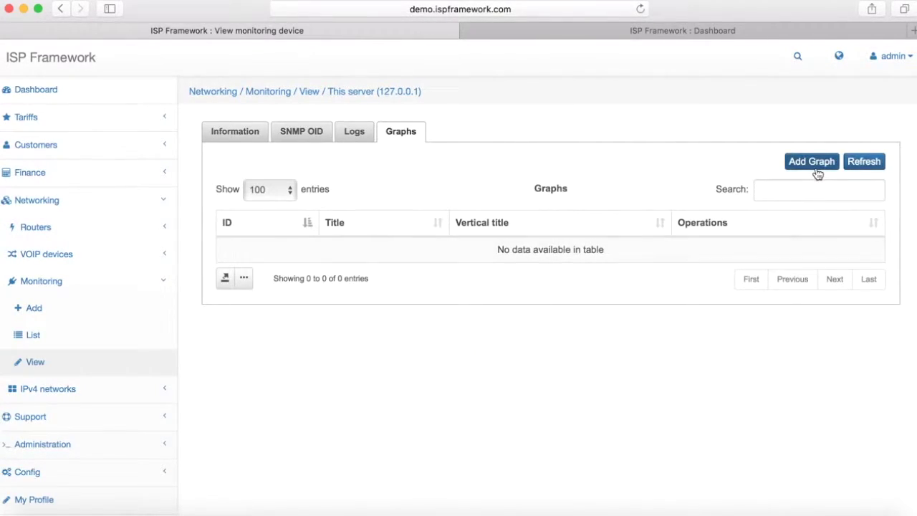
Step: Start a graph titled 'Server traffic' with vertical title 'Demo IspFramework'
click(813, 166)
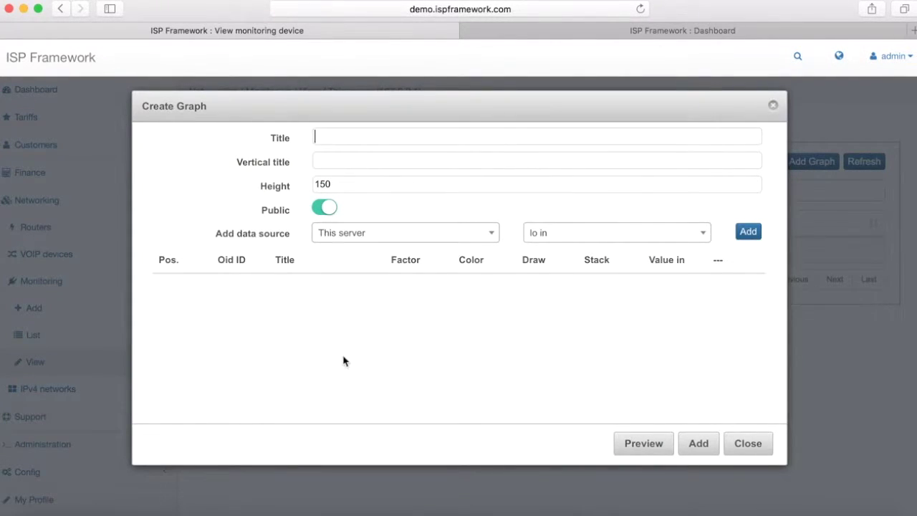
text(server traffic)
click(351, 163)
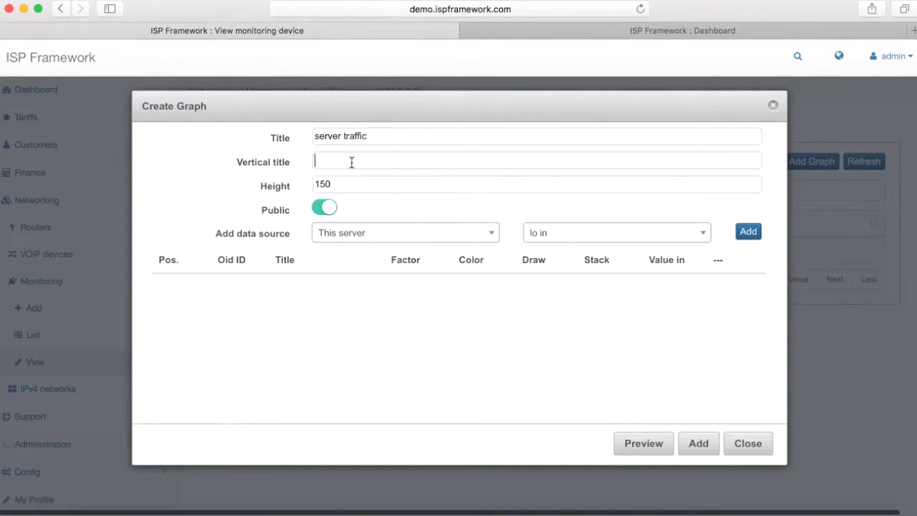
click(318, 138)
key(BackSpace)
text(S)
click(359, 154)
text(Demo IspFramework)
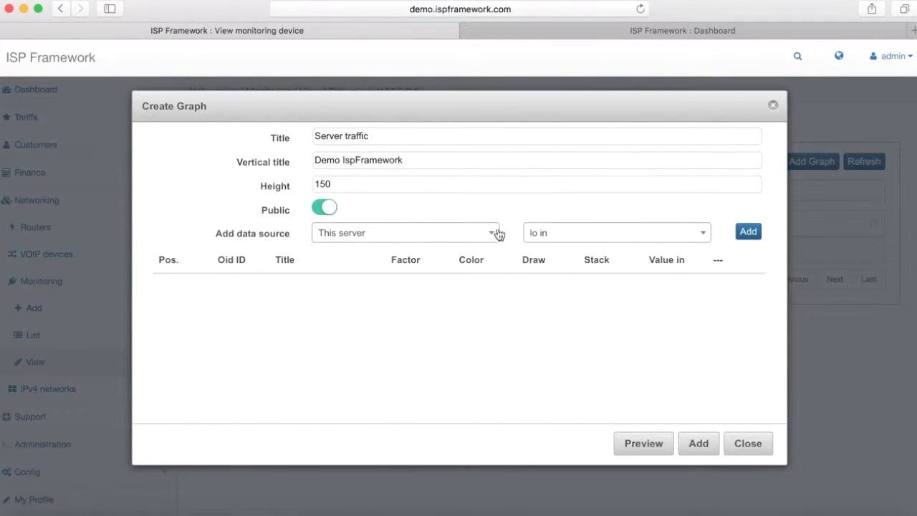
Step: Add eth0 in and eth0 out as the graph's data sources
click(620, 236)
key(Down)
key(Down)
key(Return)
click(748, 233)
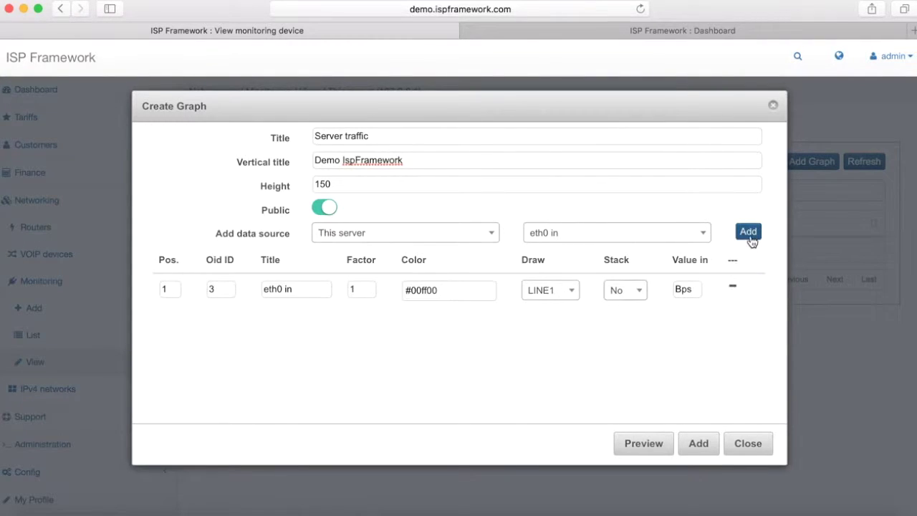
scroll(623, 237, down, 2)
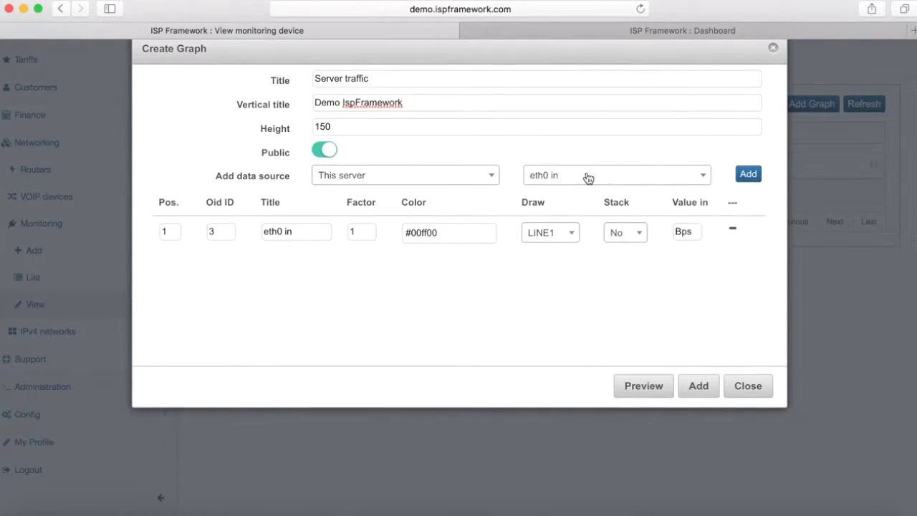
click(638, 178)
key(Down)
key(Return)
click(749, 174)
scroll(481, 303, up, 2)
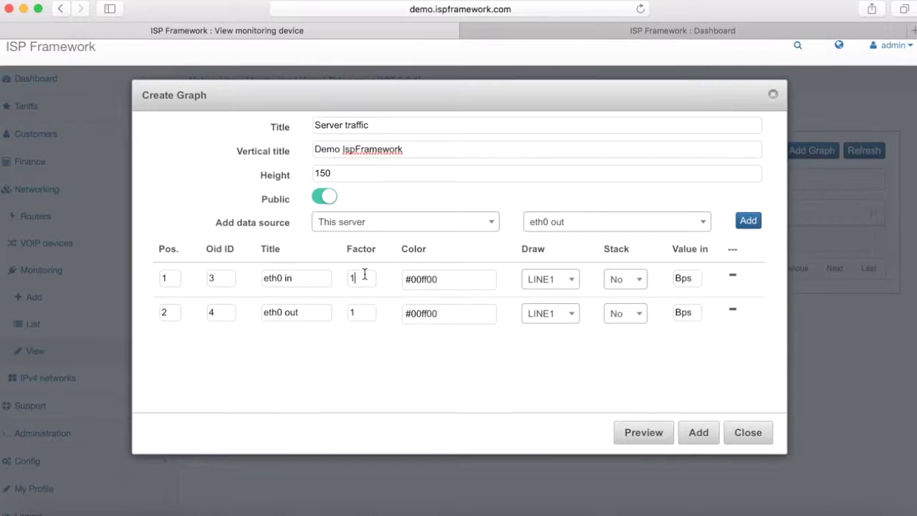
Step: Set both factors to 8 and draw eth0 in as an AREA
text(88)
click(559, 281)
click(561, 331)
Step: Color eth0 out blue #121cf0, preview the graph, and save it
click(452, 310)
click(486, 351)
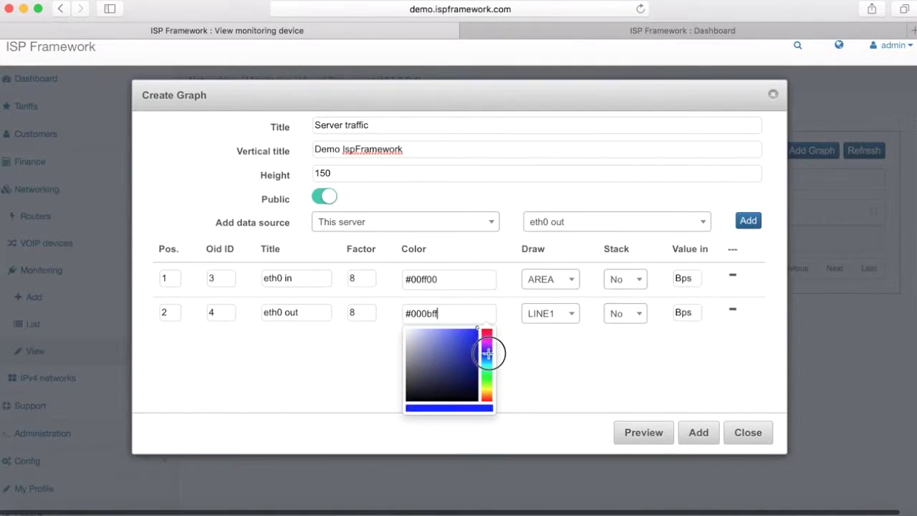
click(465, 341)
drag(465, 341, 474, 333)
click(539, 351)
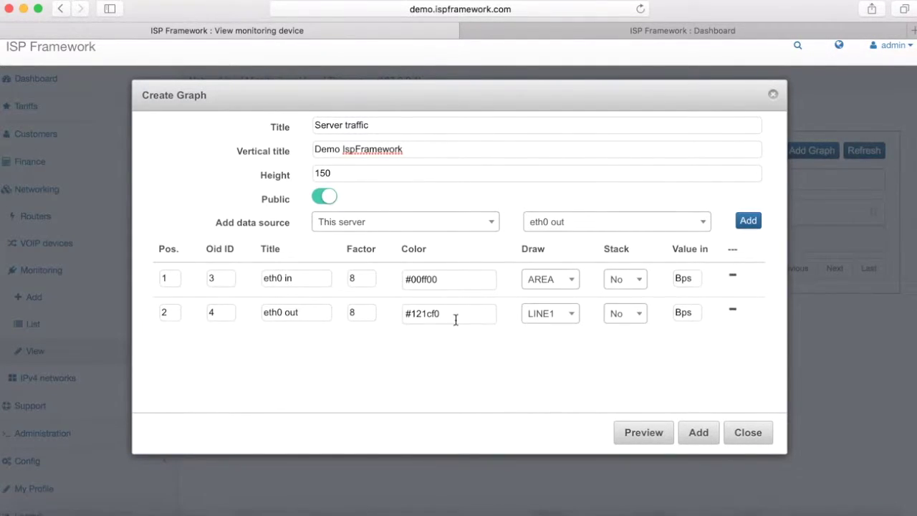
click(643, 428)
scroll(612, 369, down, 4)
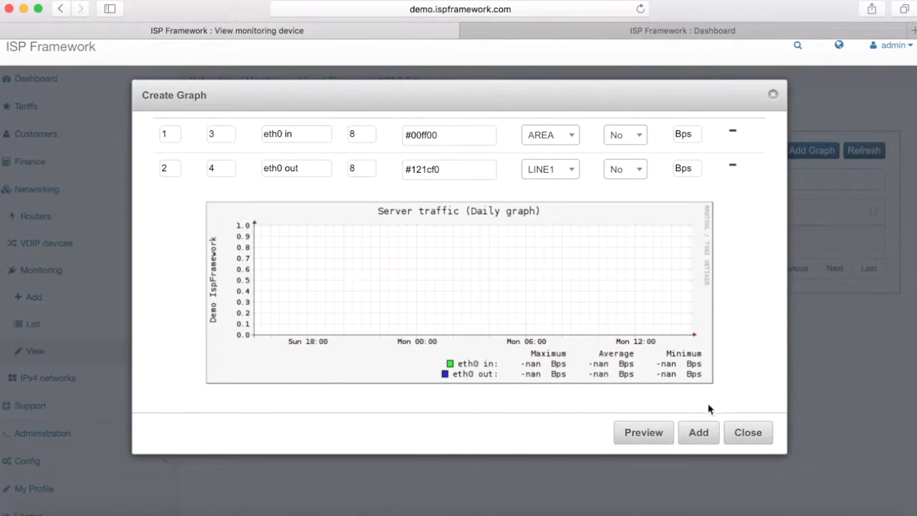
click(698, 433)
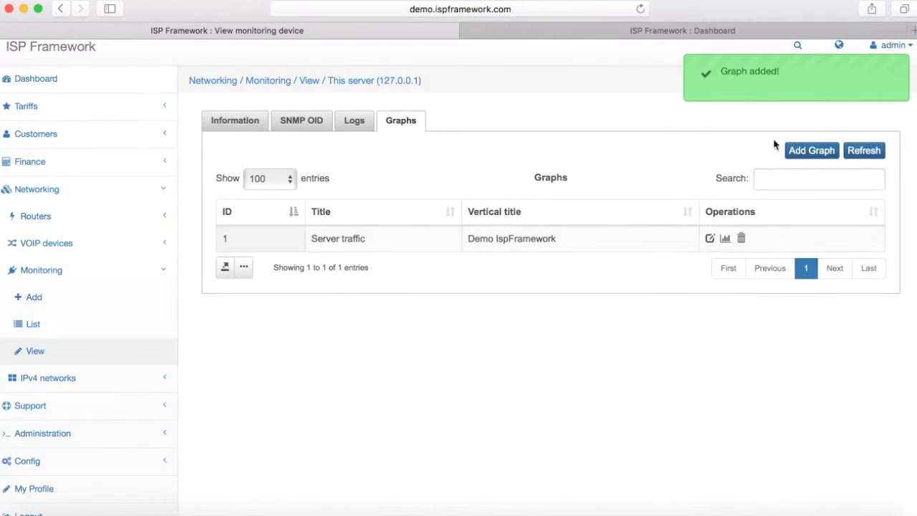
click(725, 238)
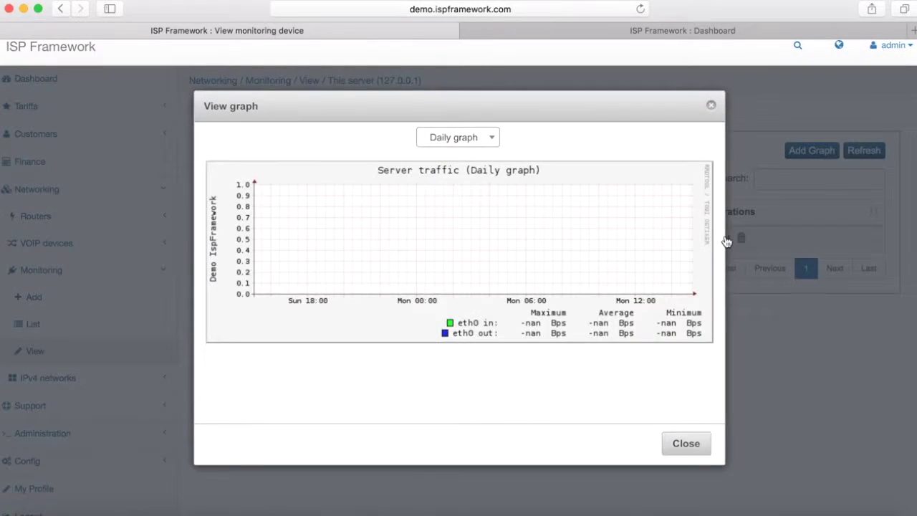
click(478, 141)
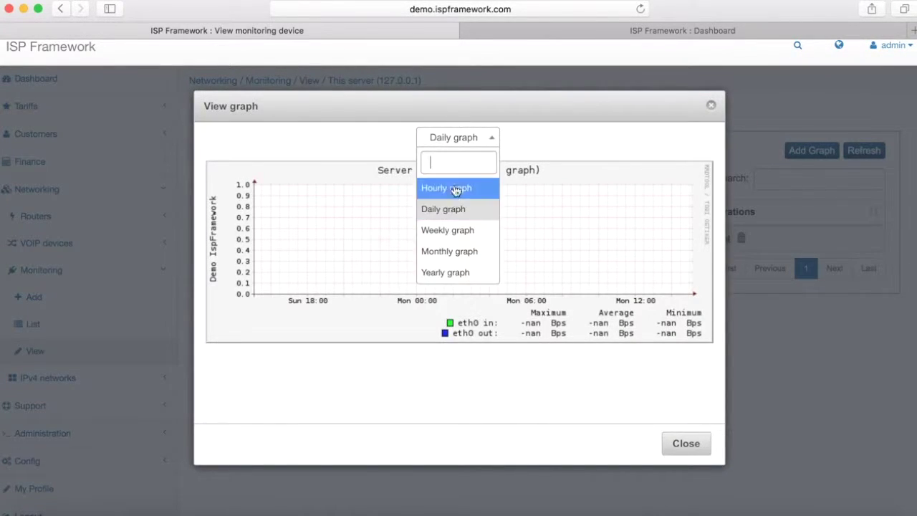
click(455, 188)
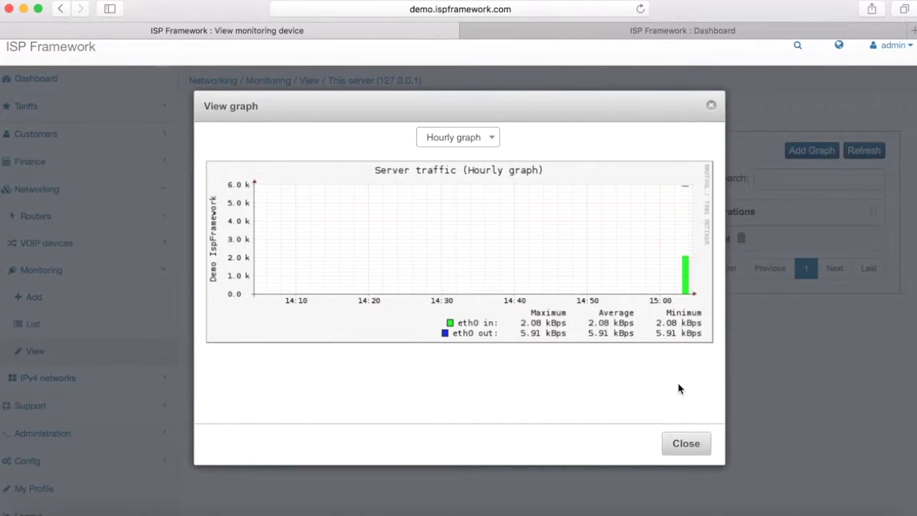
click(675, 442)
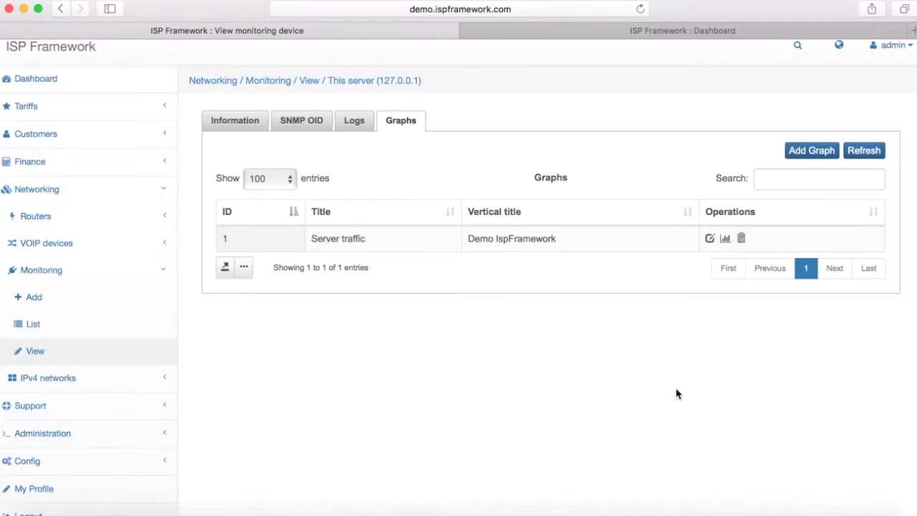
click(356, 127)
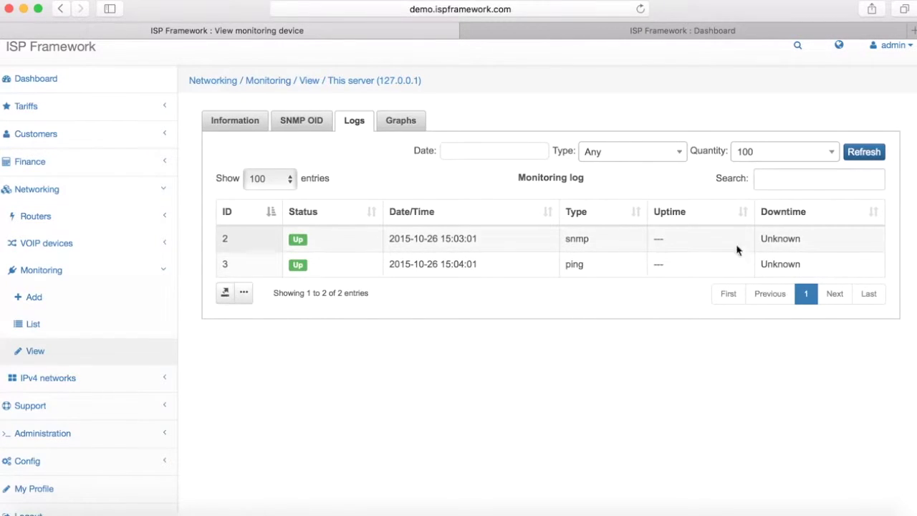
Step: Inspect the lo in, eth0 in and eth0 out OID details on the SNMP OID tab
click(313, 123)
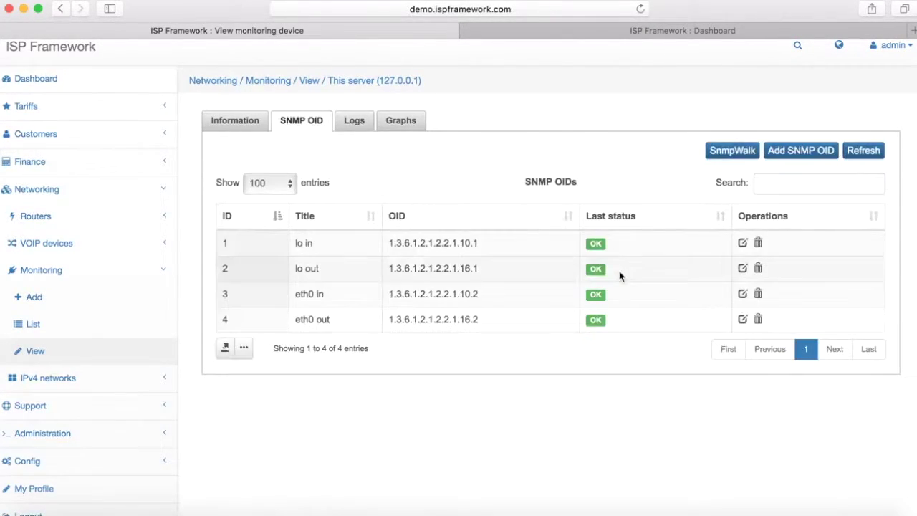
click(743, 244)
scroll(672, 299, down, 2)
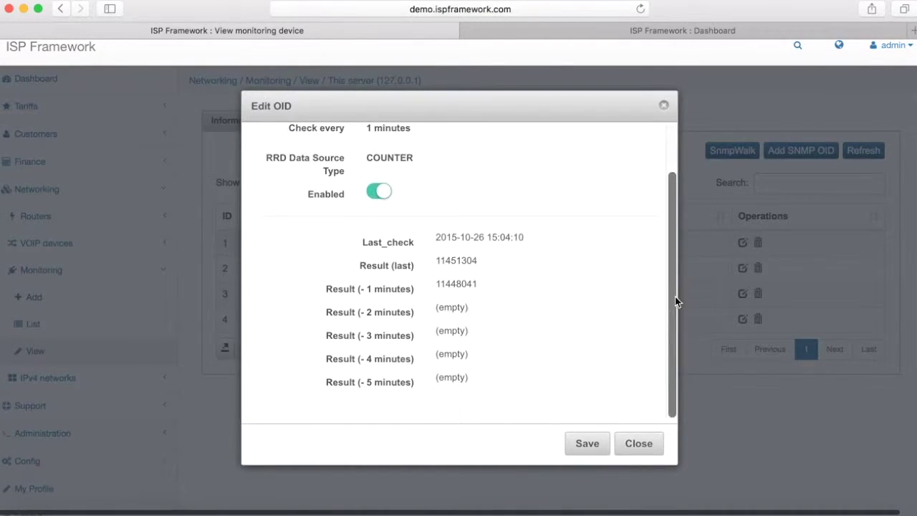
click(716, 294)
click(743, 294)
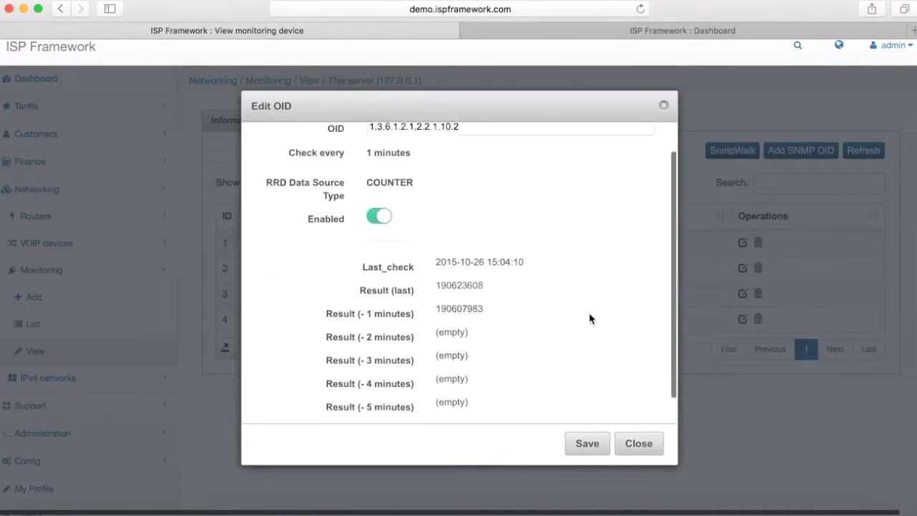
scroll(590, 317, down, 1)
click(711, 302)
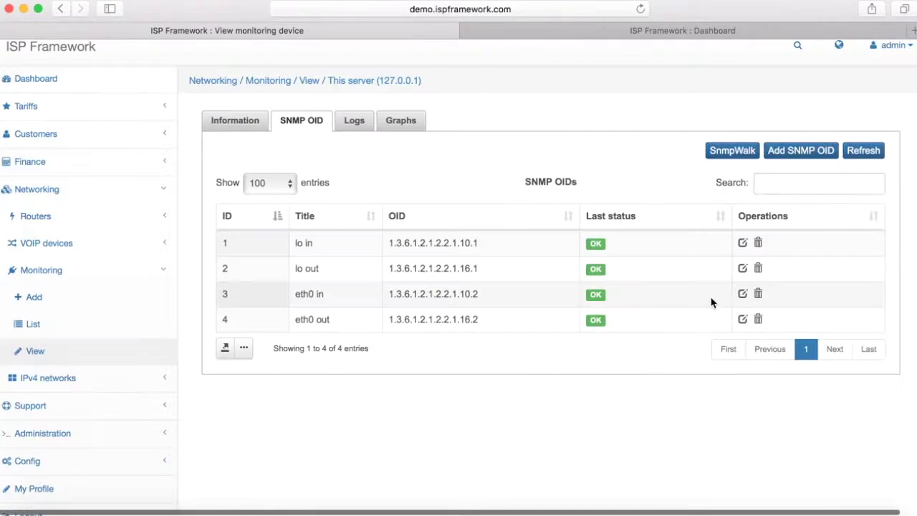
click(743, 320)
scroll(566, 317, down, 2)
scroll(581, 321, up, 2)
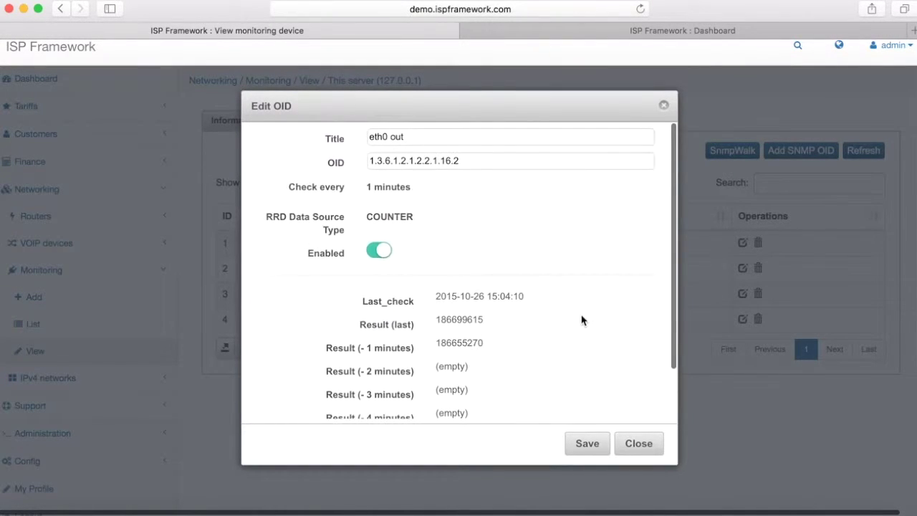
click(664, 105)
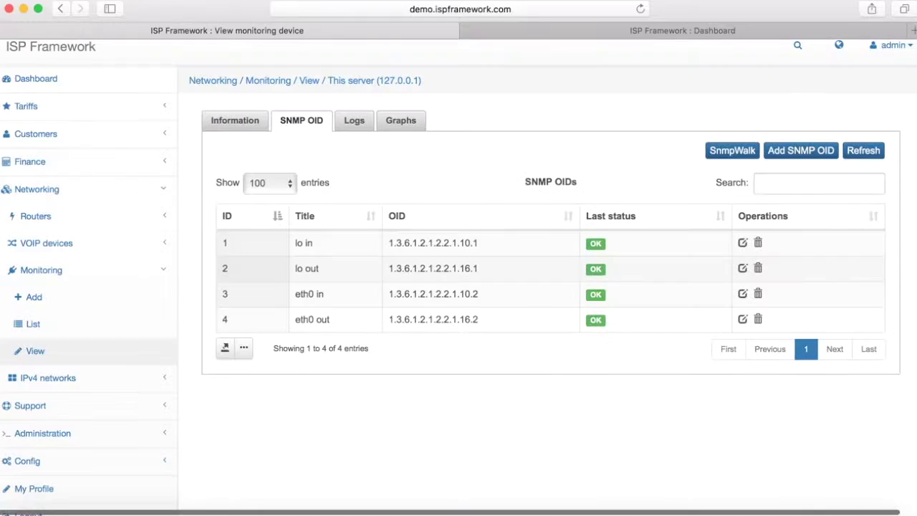
Step: View the Server traffic graph for the Hourly period
click(405, 123)
click(725, 241)
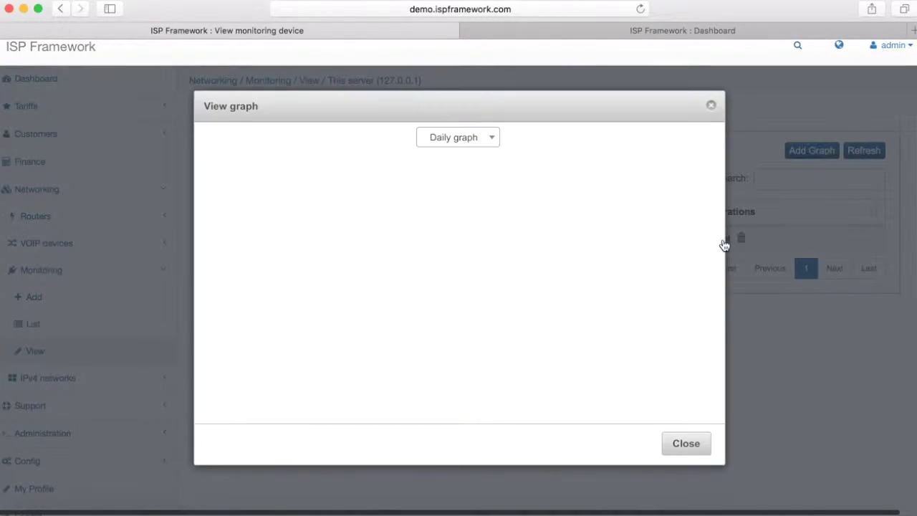
click(482, 138)
click(469, 188)
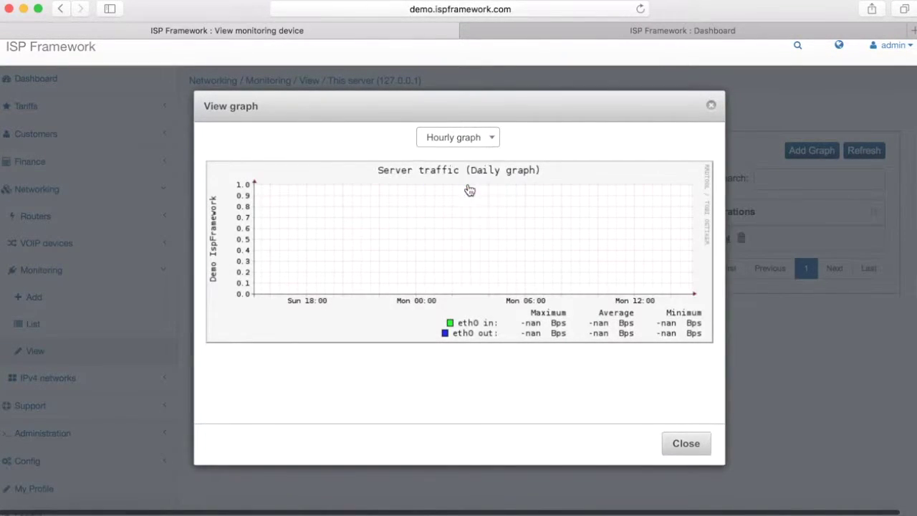
Step: On the other site, open this server's eth0 traffic graph via Networking > Monitoring > List
click(560, 33)
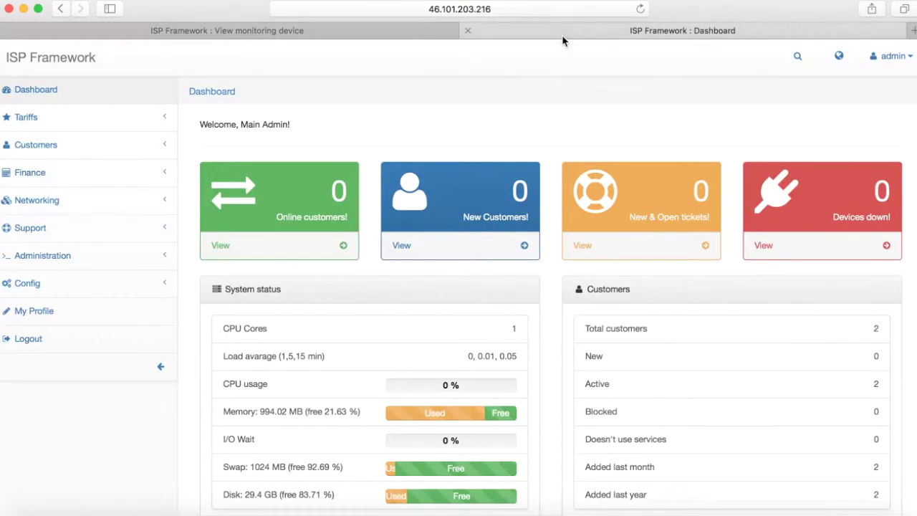
click(96, 212)
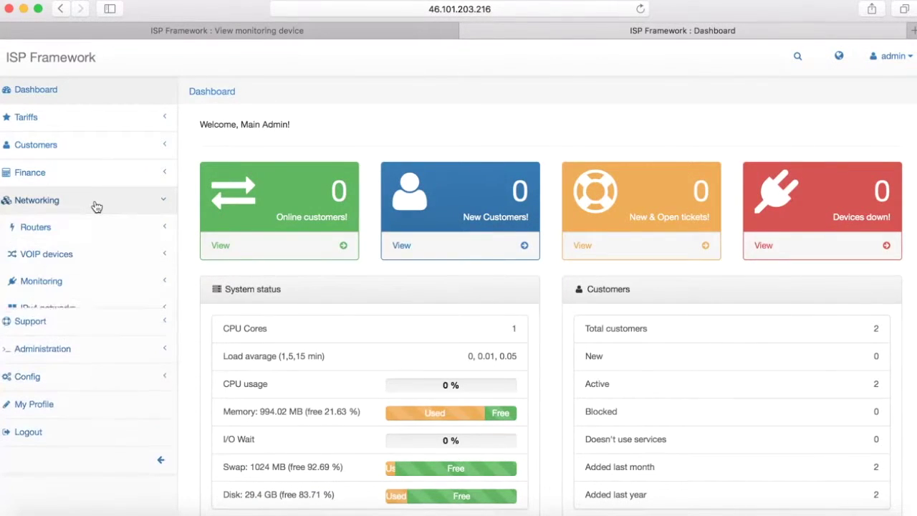
click(87, 281)
click(81, 334)
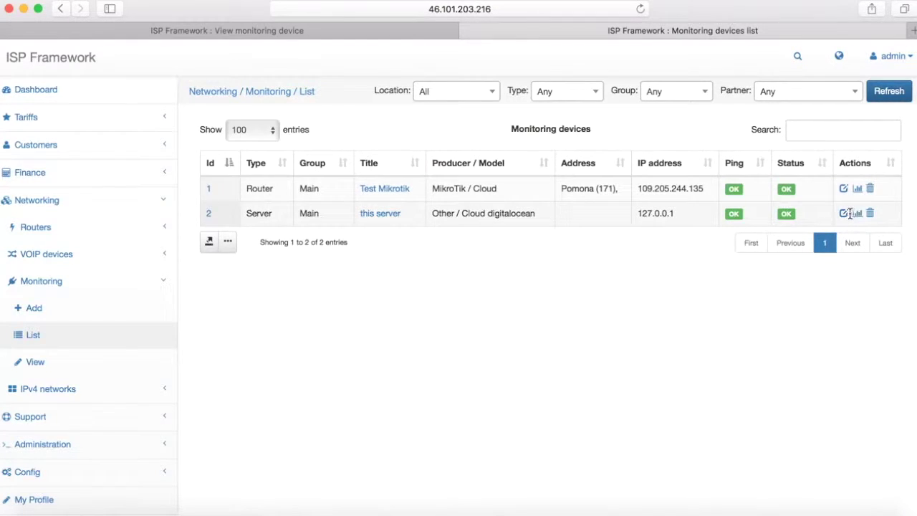
click(844, 214)
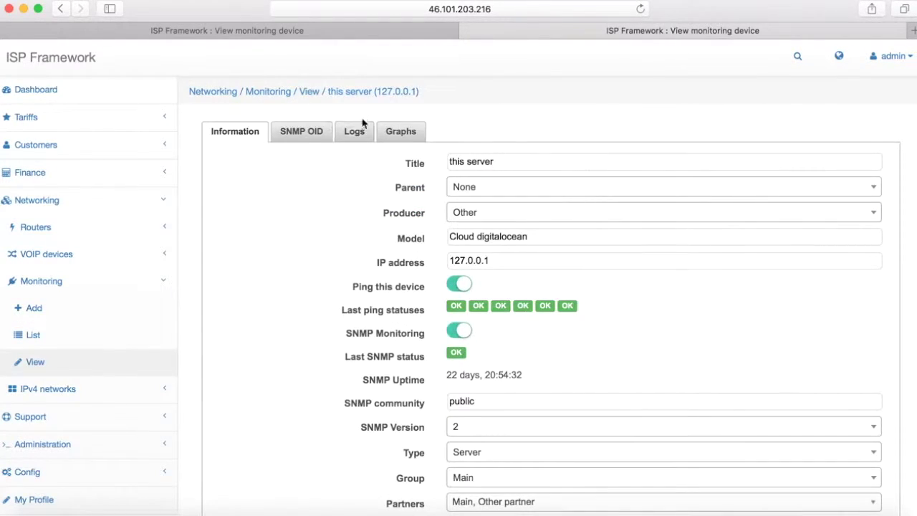
click(400, 131)
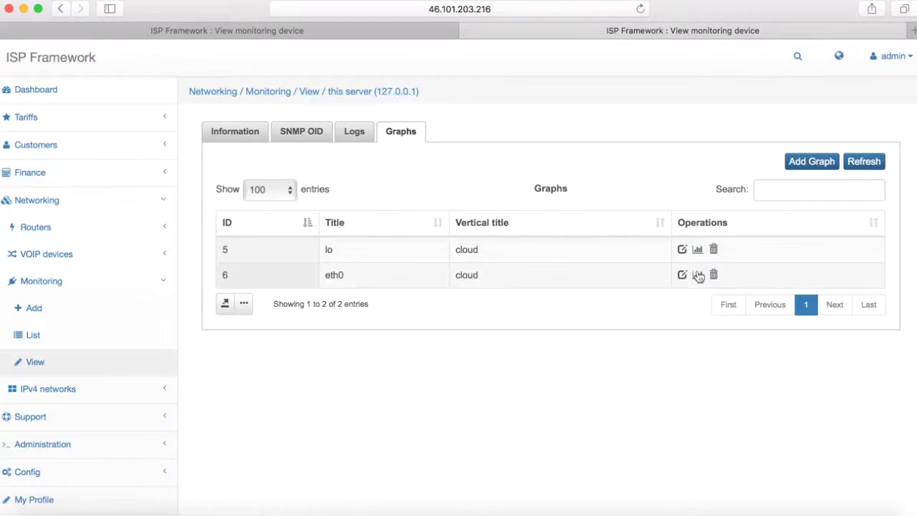
click(697, 276)
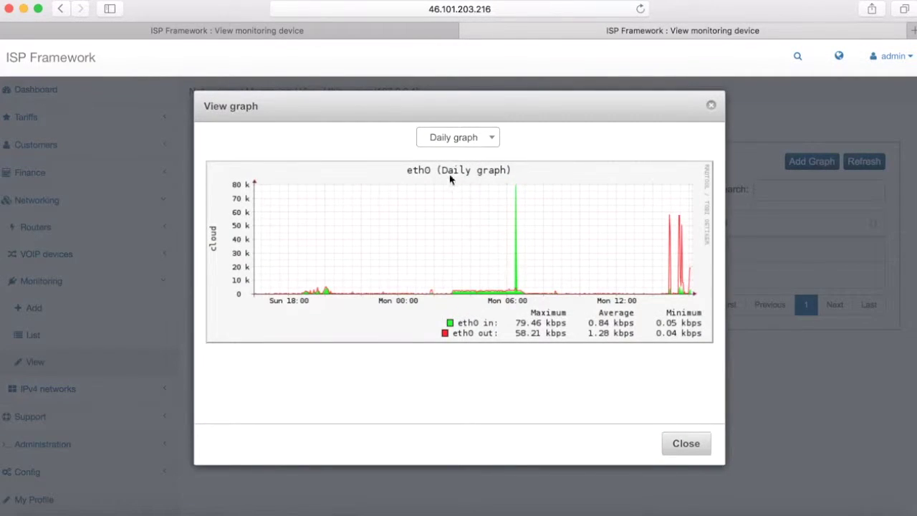
Step: View the eth0 graph as Hourly, Daily and Weekly, then return to the devices list
click(459, 142)
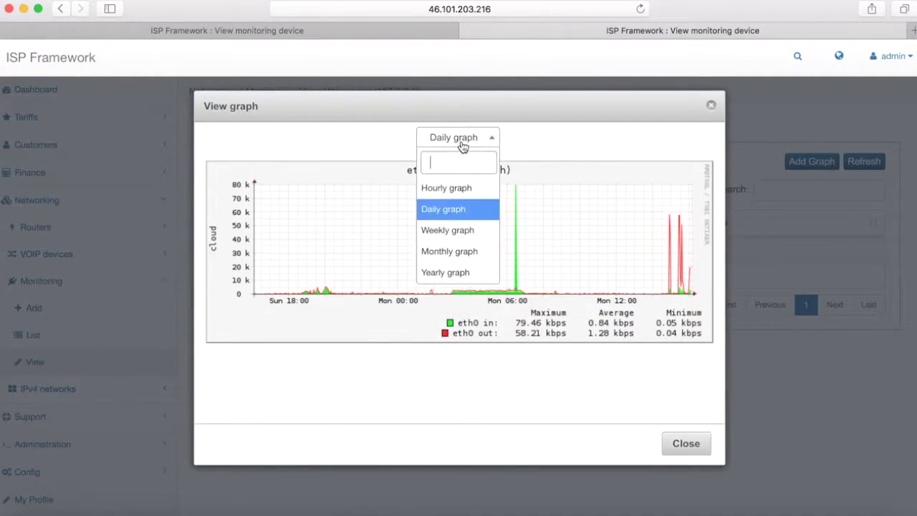
click(462, 189)
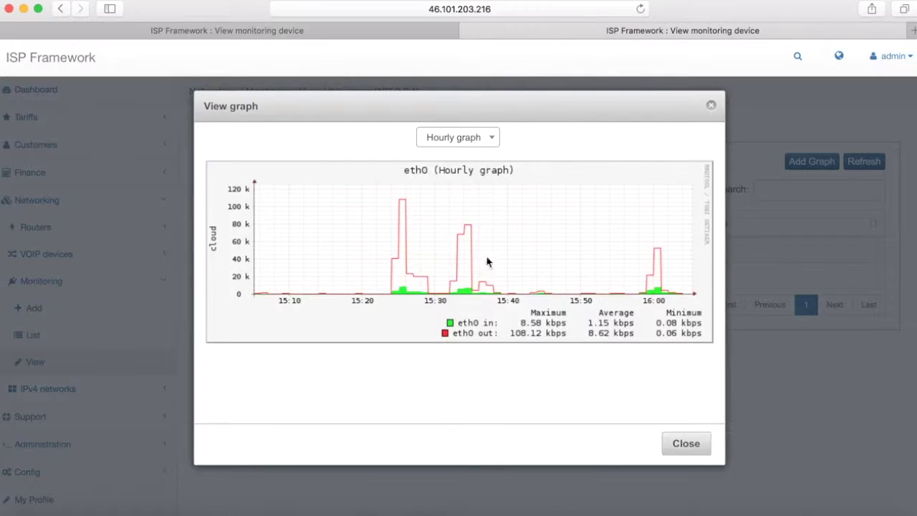
click(455, 147)
click(443, 209)
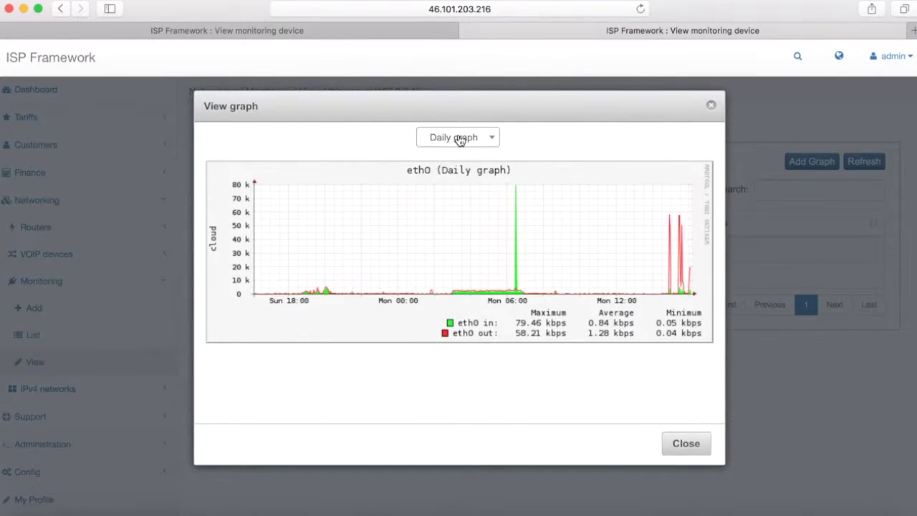
click(459, 140)
click(445, 231)
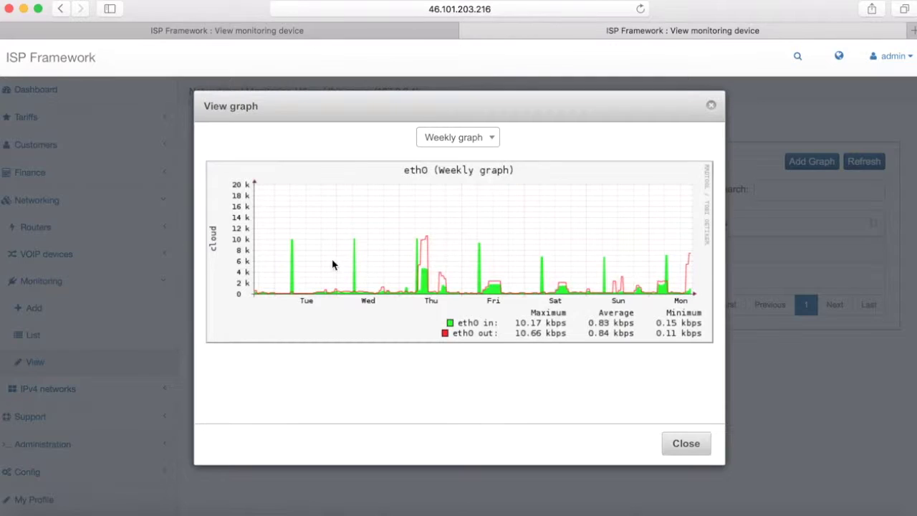
click(686, 443)
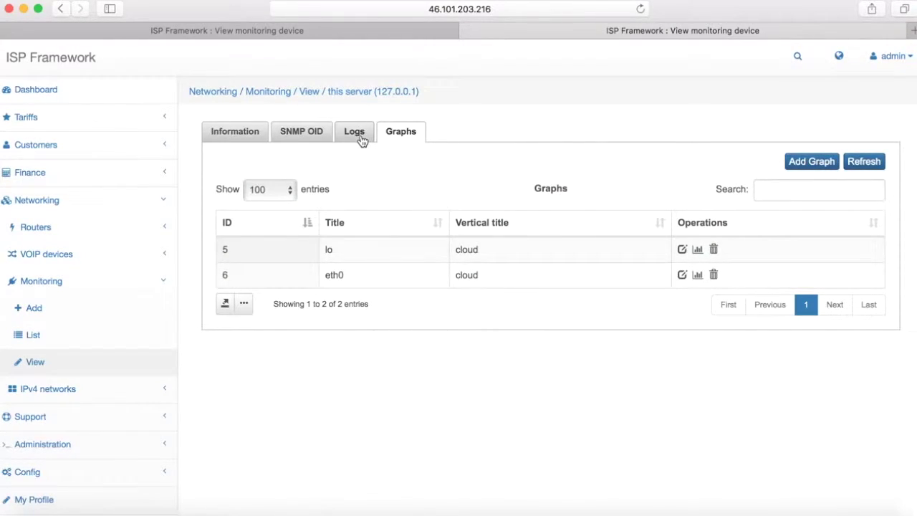
click(120, 338)
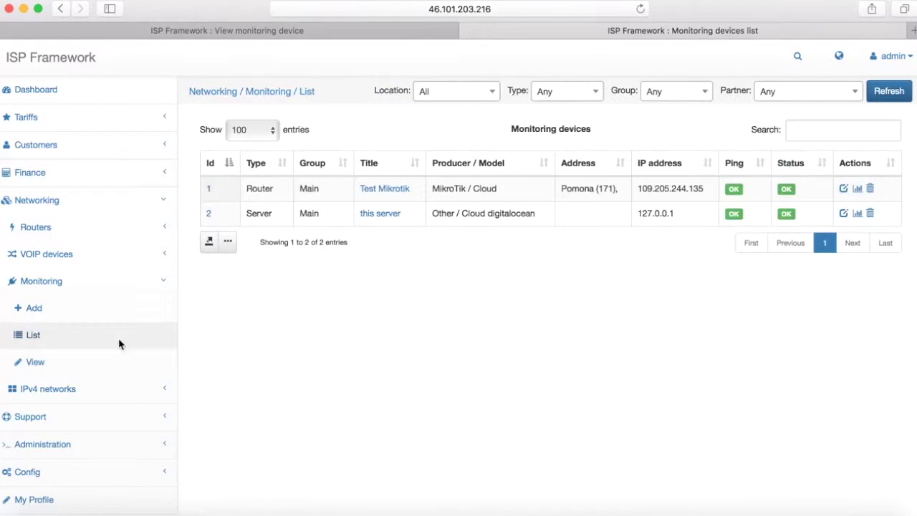
Step: Bring up the Interfaces traffic graph for the Test Mikrotik router
click(843, 188)
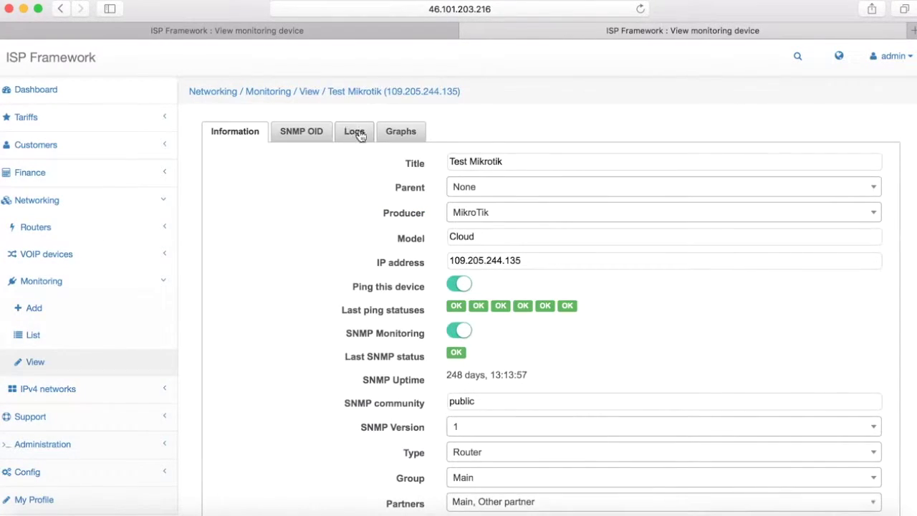
click(414, 129)
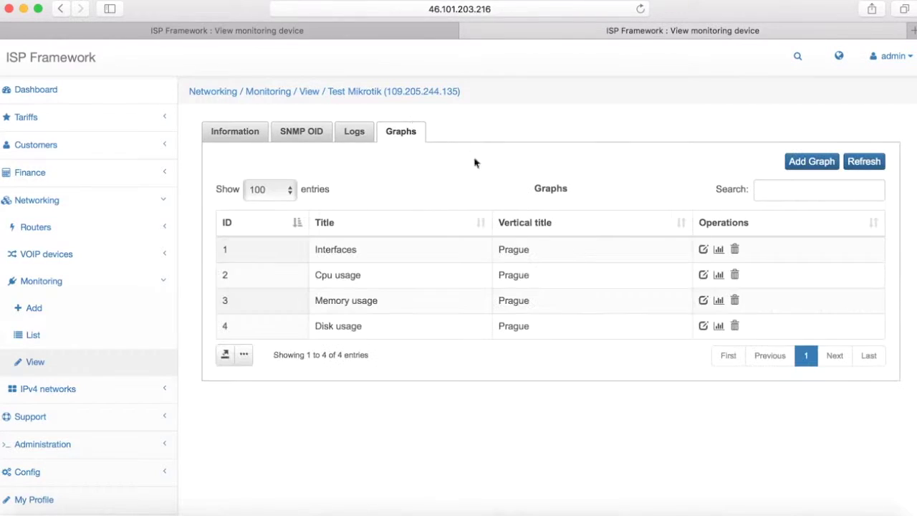
click(719, 250)
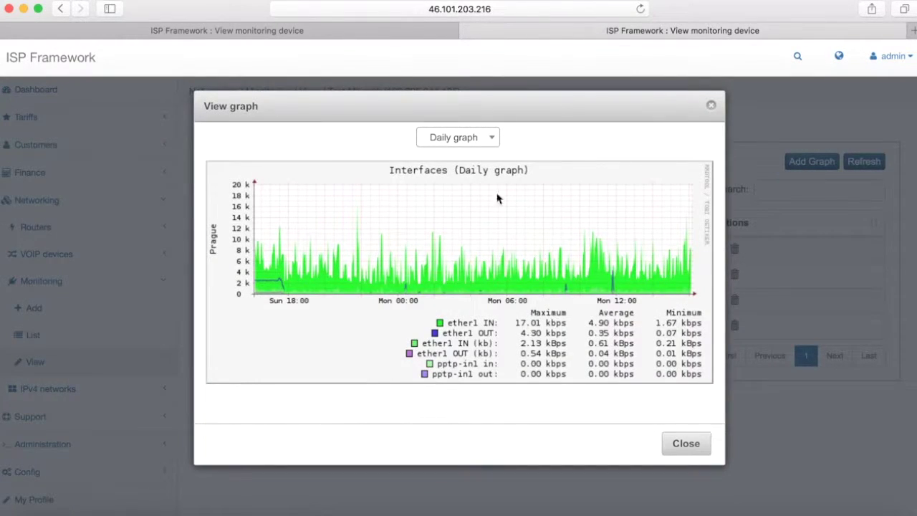
Step: View the Interfaces graph as Weekly, then Daily, and close it
click(476, 138)
click(462, 234)
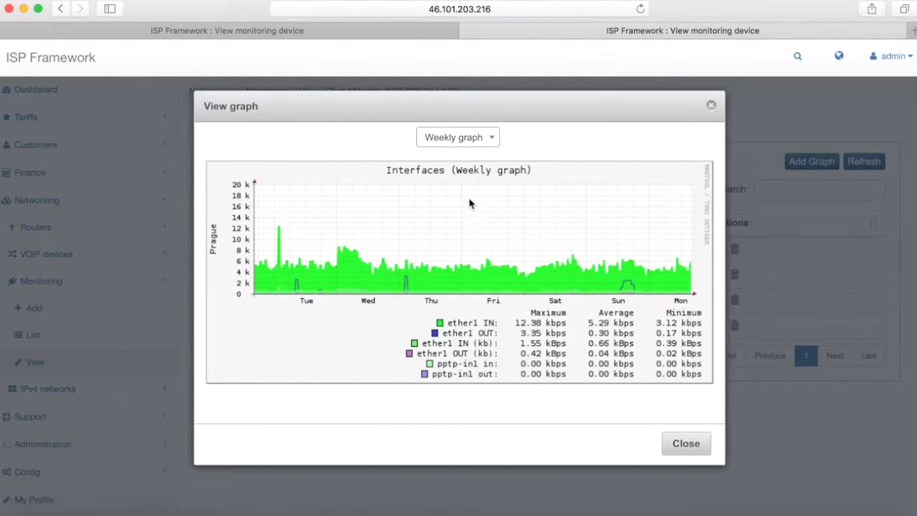
click(454, 142)
click(454, 210)
click(690, 448)
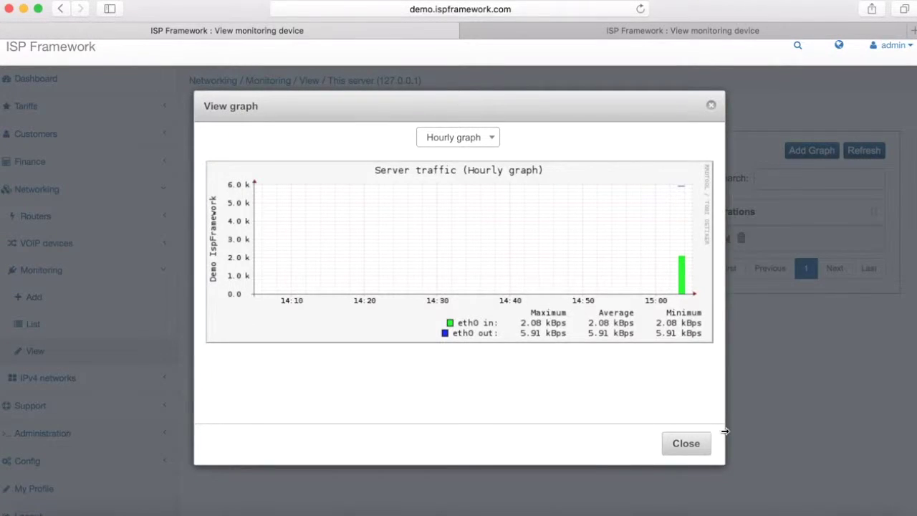
click(489, 139)
Step: Show the server traffic graph as Daily, then Hourly, and close the graph view
click(470, 210)
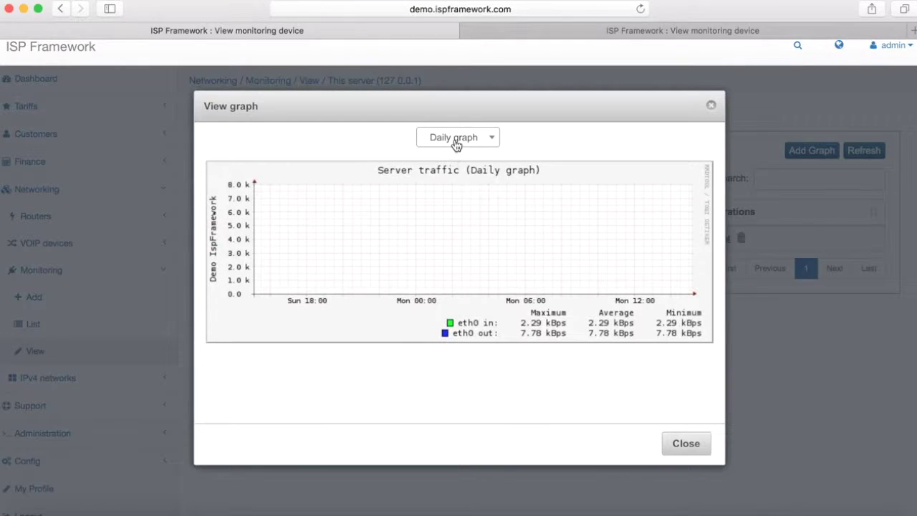
click(458, 141)
click(451, 187)
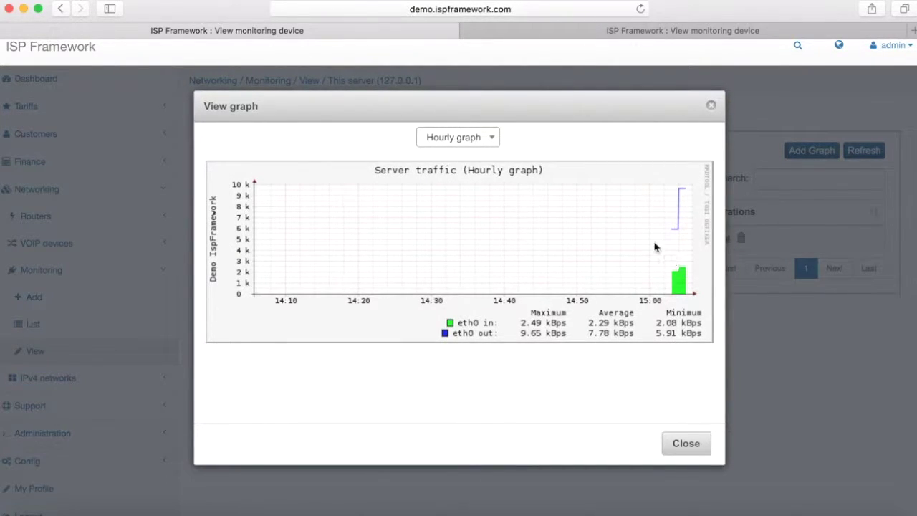
click(693, 448)
Step: Review the device's Logs, SNMP OID and Information tabs, then go back to Monitoring > List
click(364, 123)
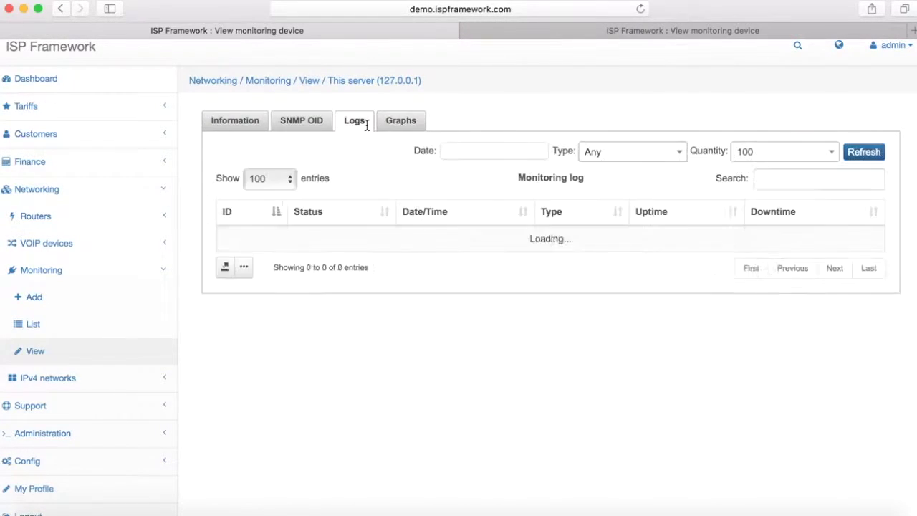
click(297, 123)
click(247, 122)
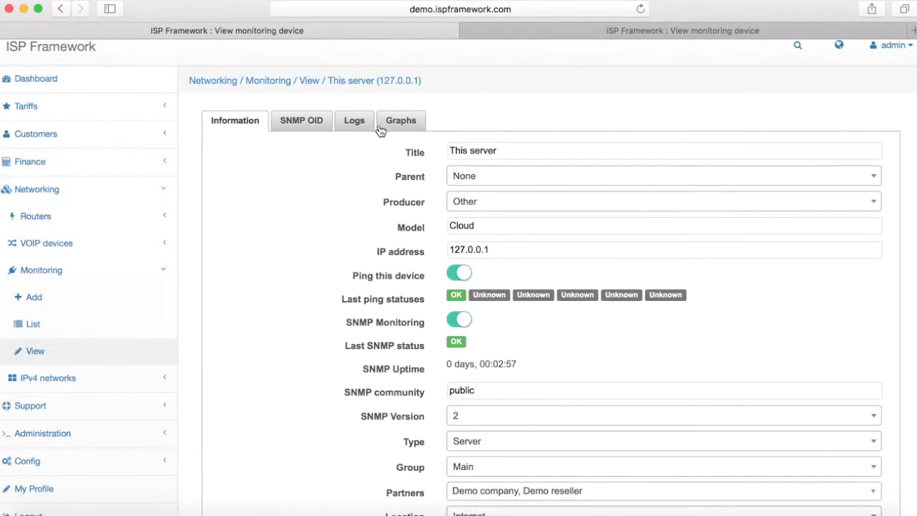
click(88, 334)
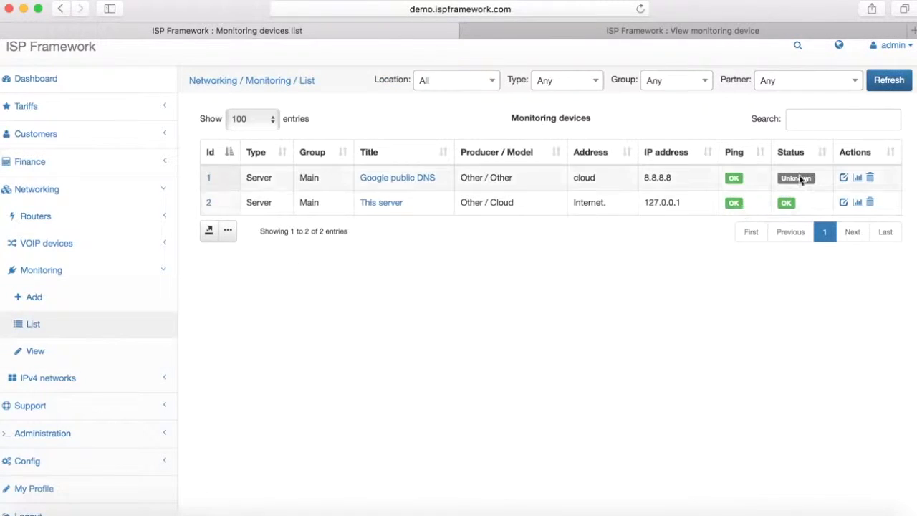